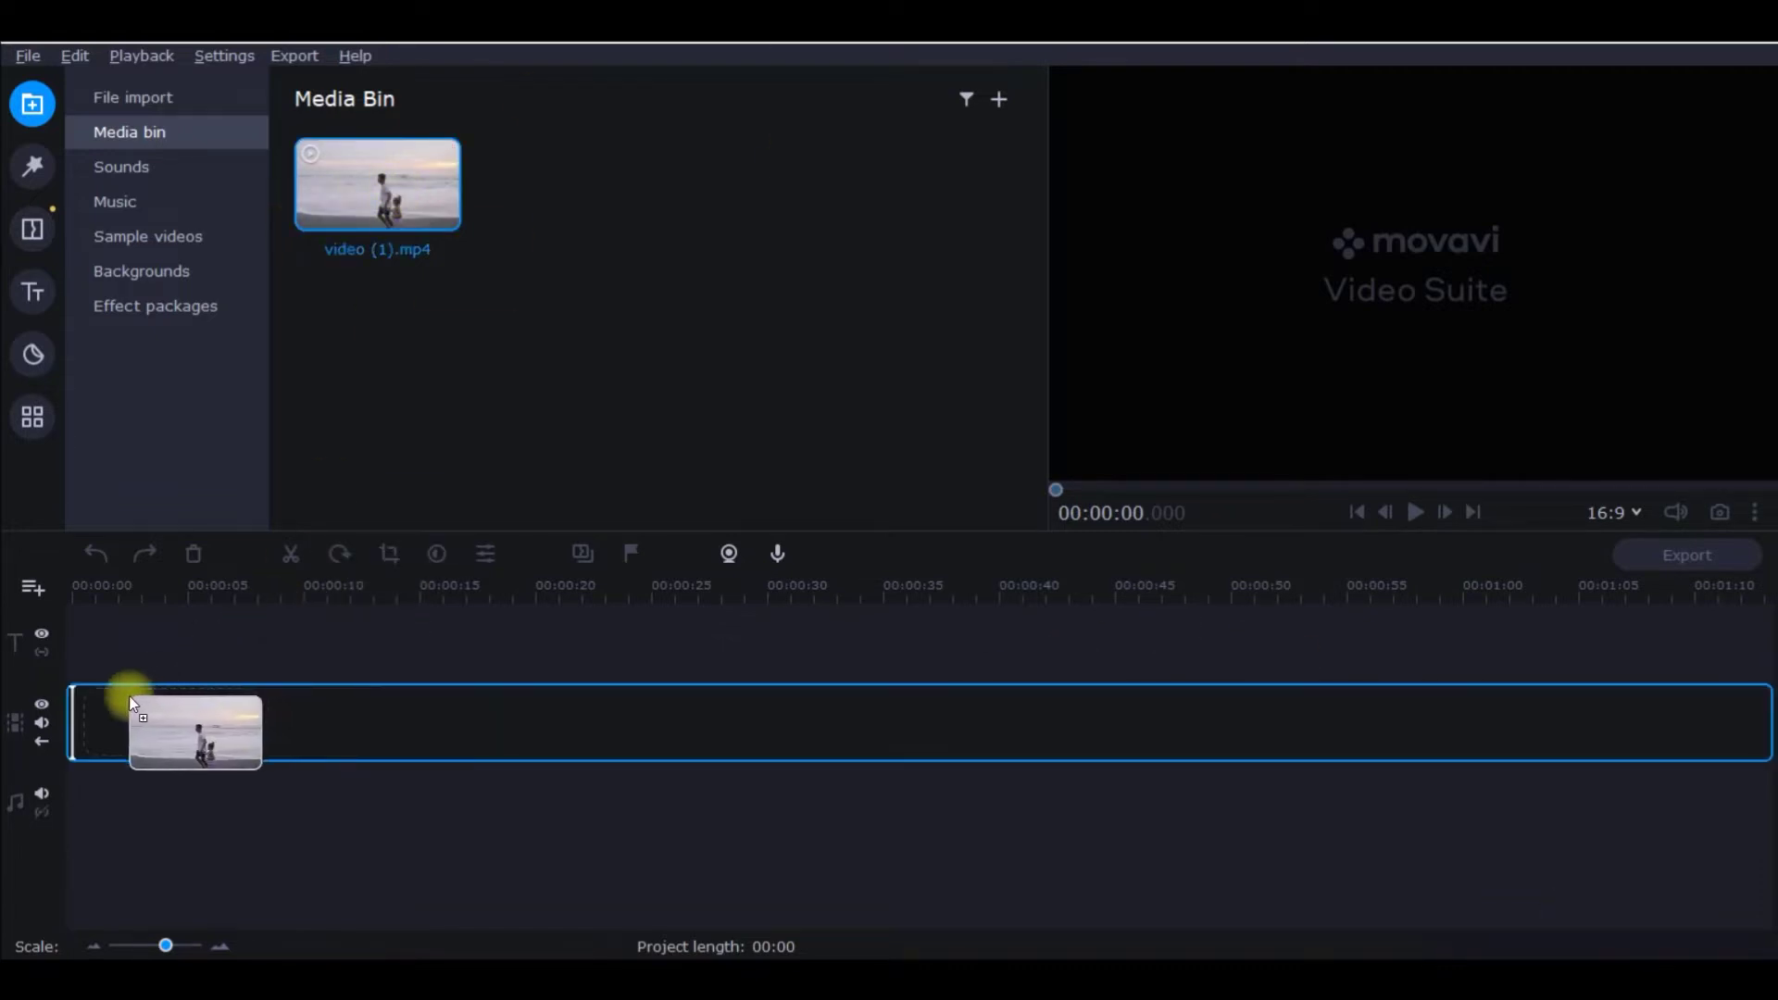
Drag video (1).mp4 to the start of the video track for a 16-second project
{"action": "left_click_drag", "start_coordinate": [395, 190], "coordinate": [64, 683]}
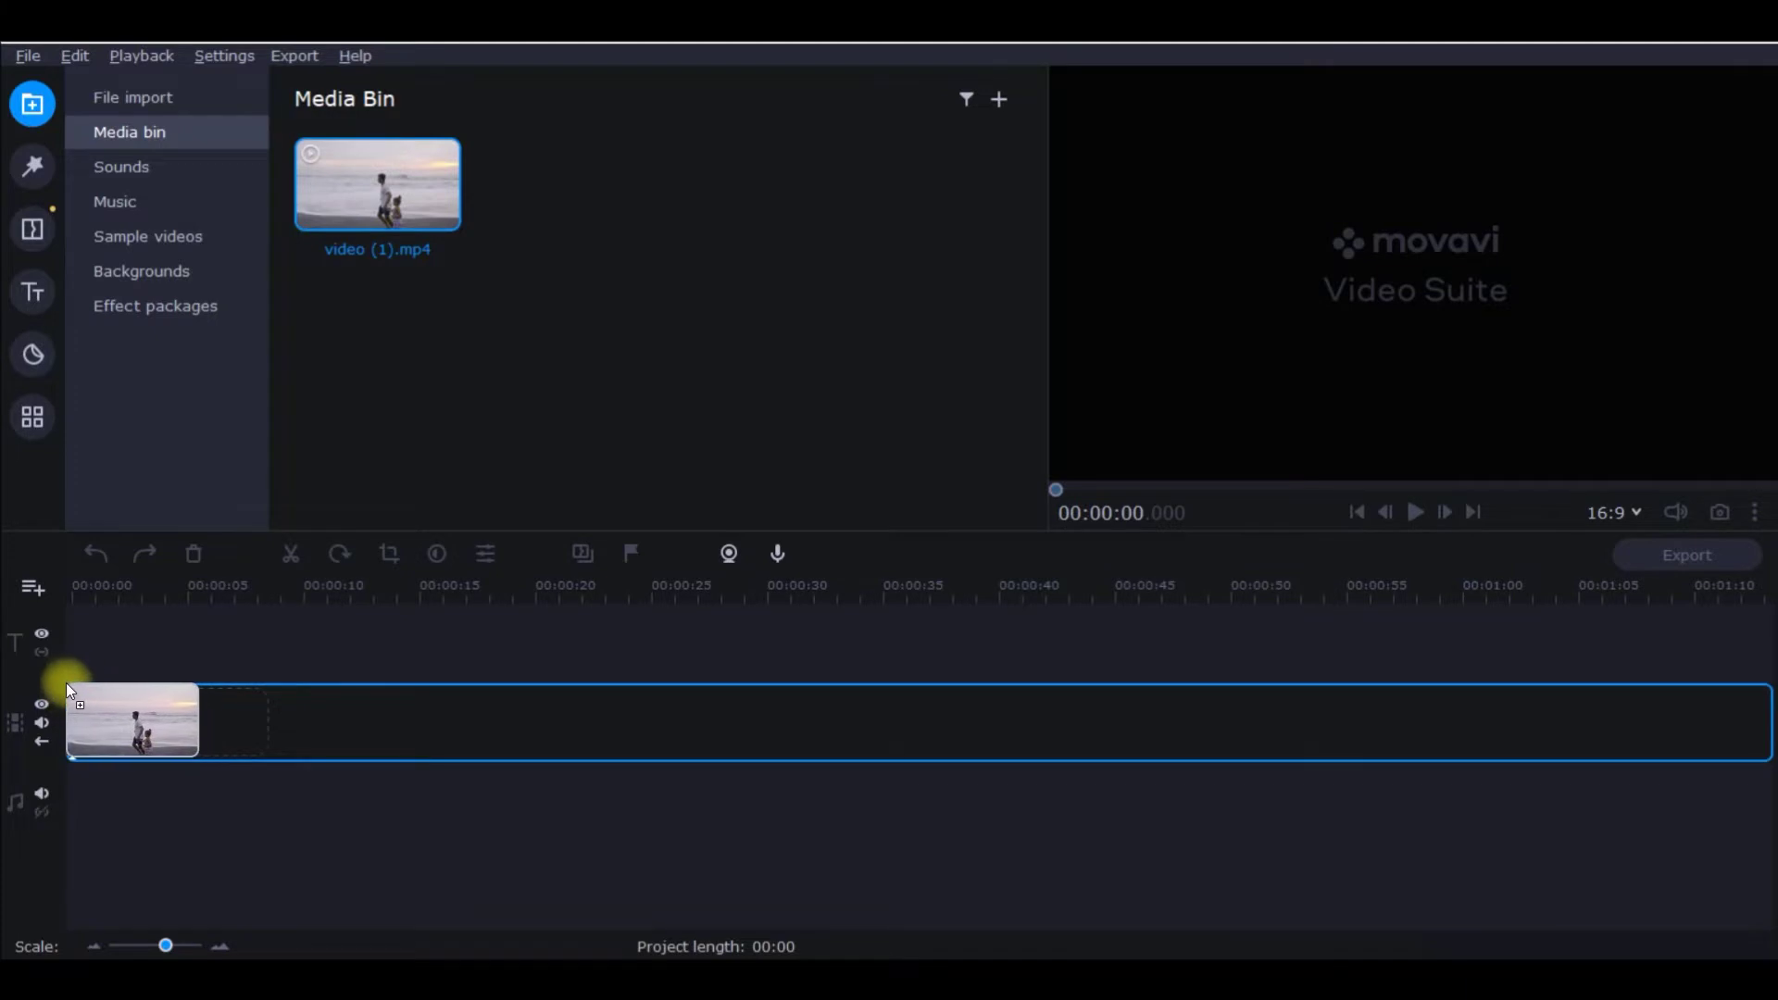
{"action": "left_click_drag", "start_coordinate": [65, 682], "coordinate": [68, 683]}
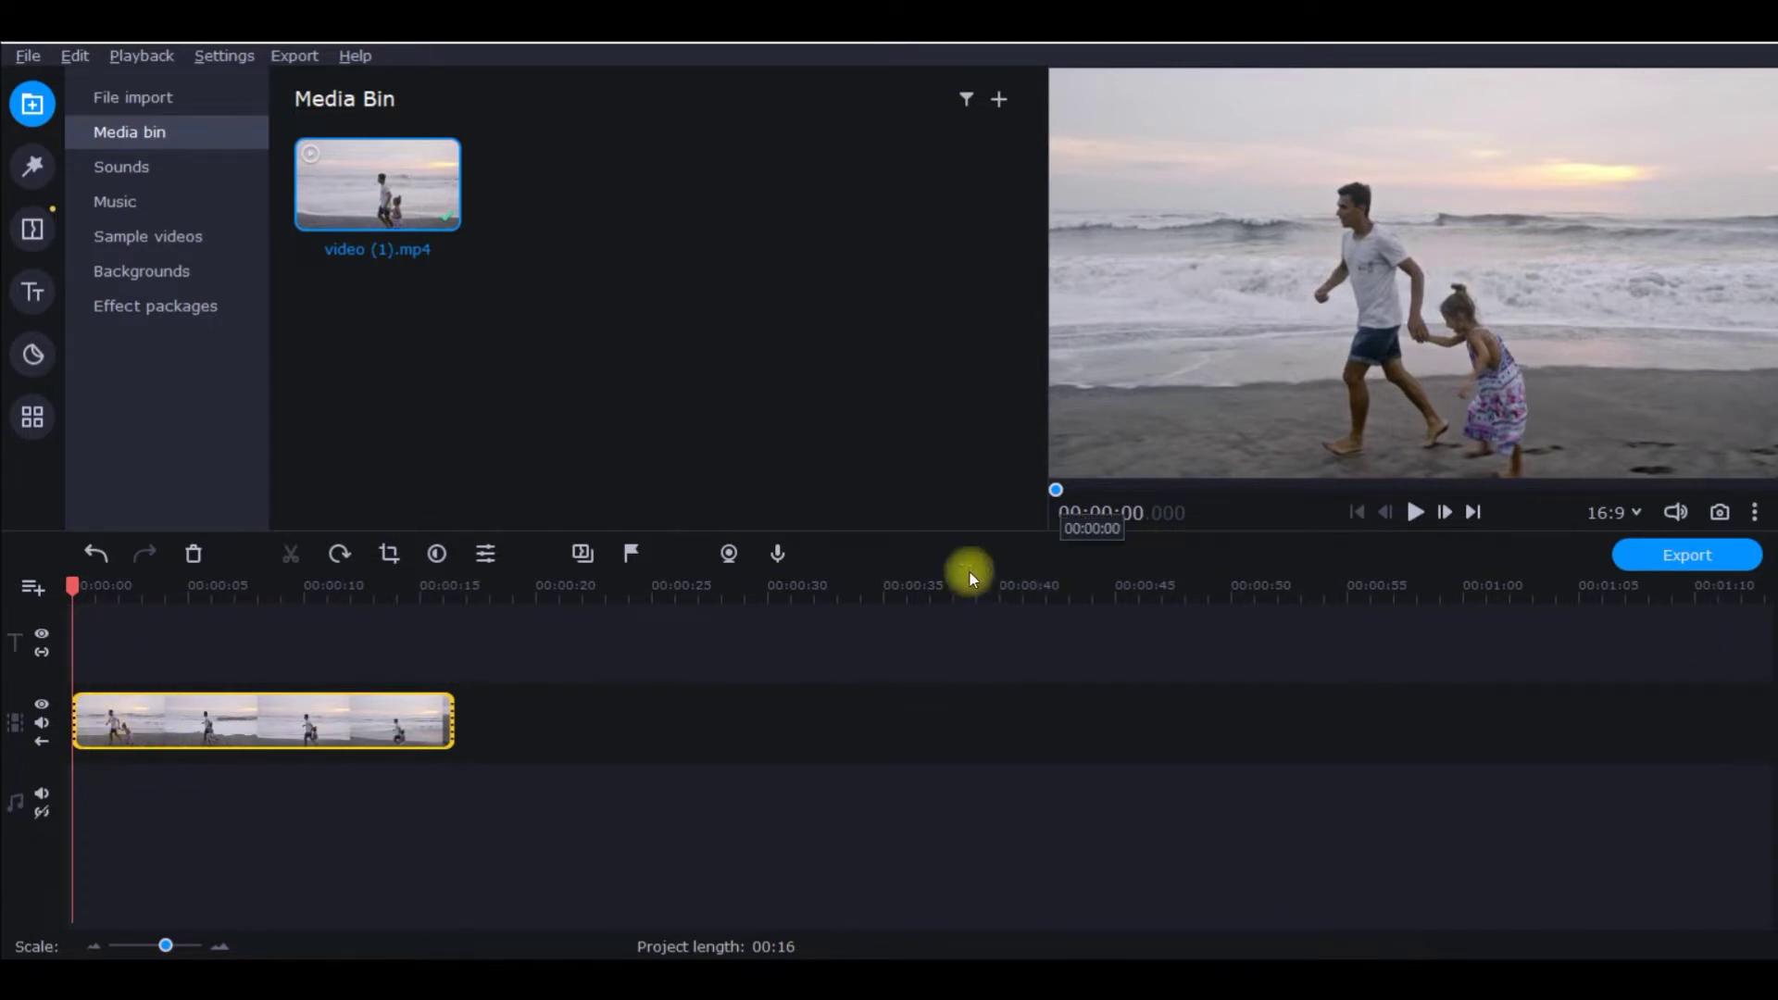
Pause playback and split the beach clip at about 3.6 seconds
{"action": "left_click", "coordinate": [1416, 508]}
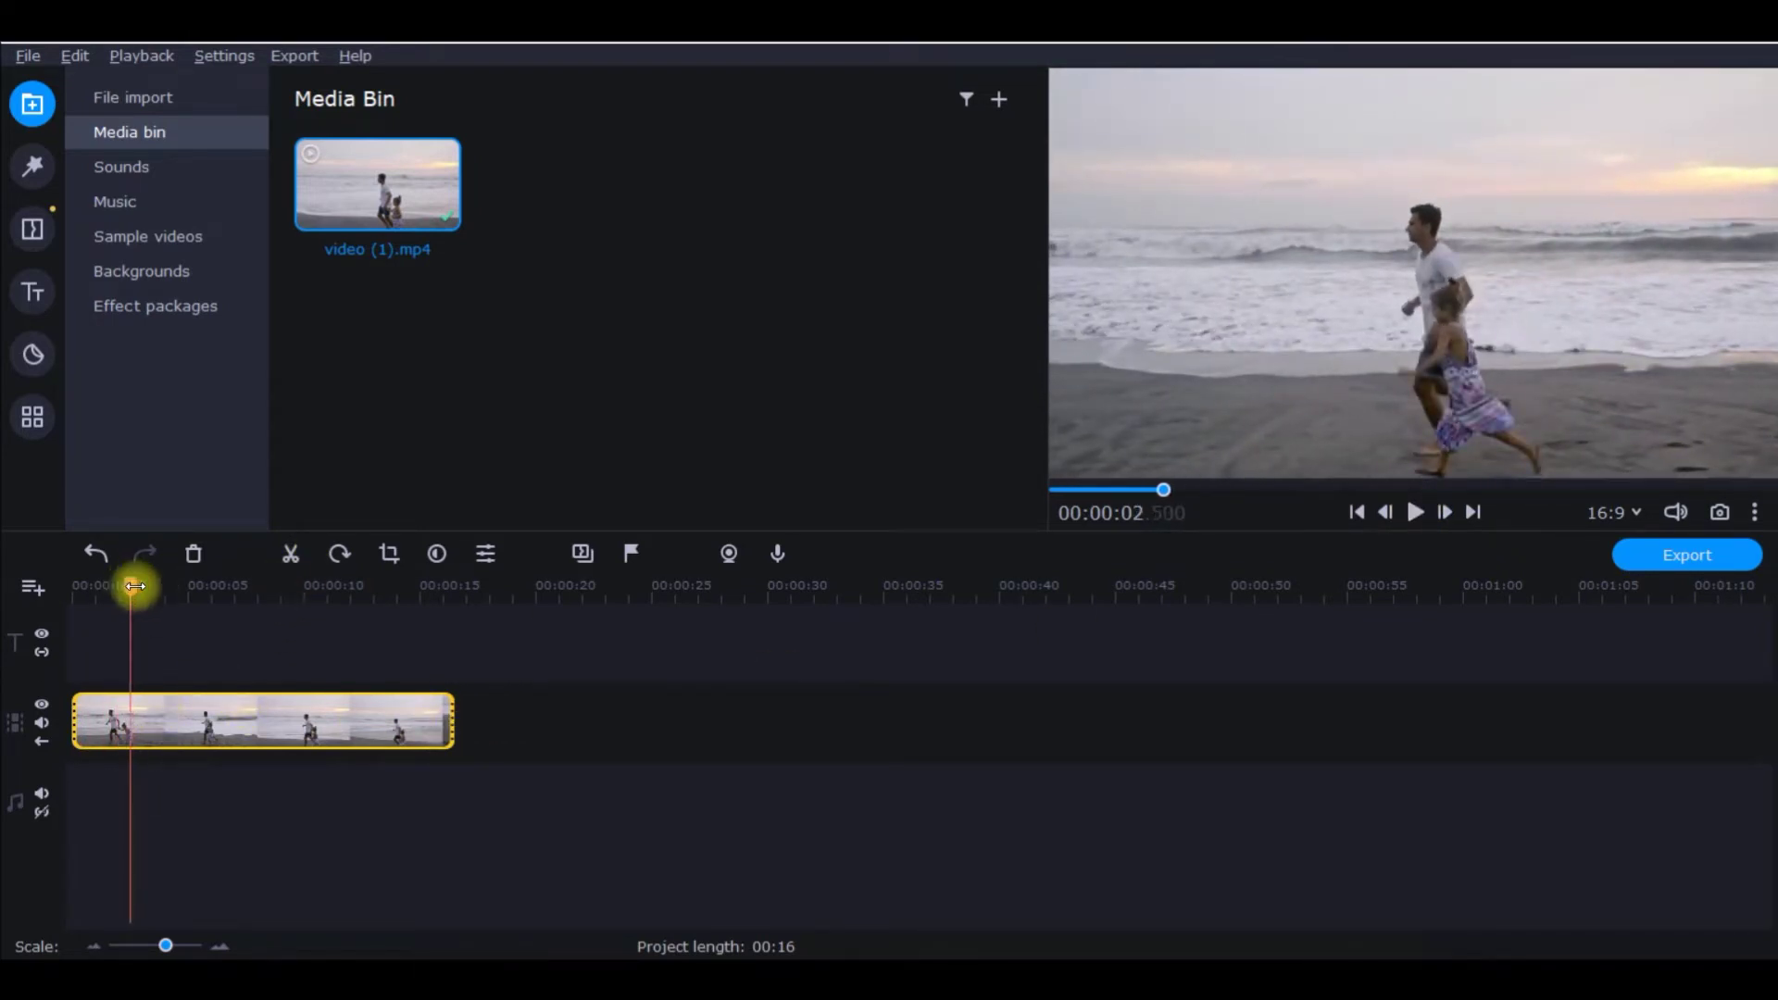
{"action": "left_click_drag", "start_coordinate": [132, 585], "coordinate": [149, 584]}
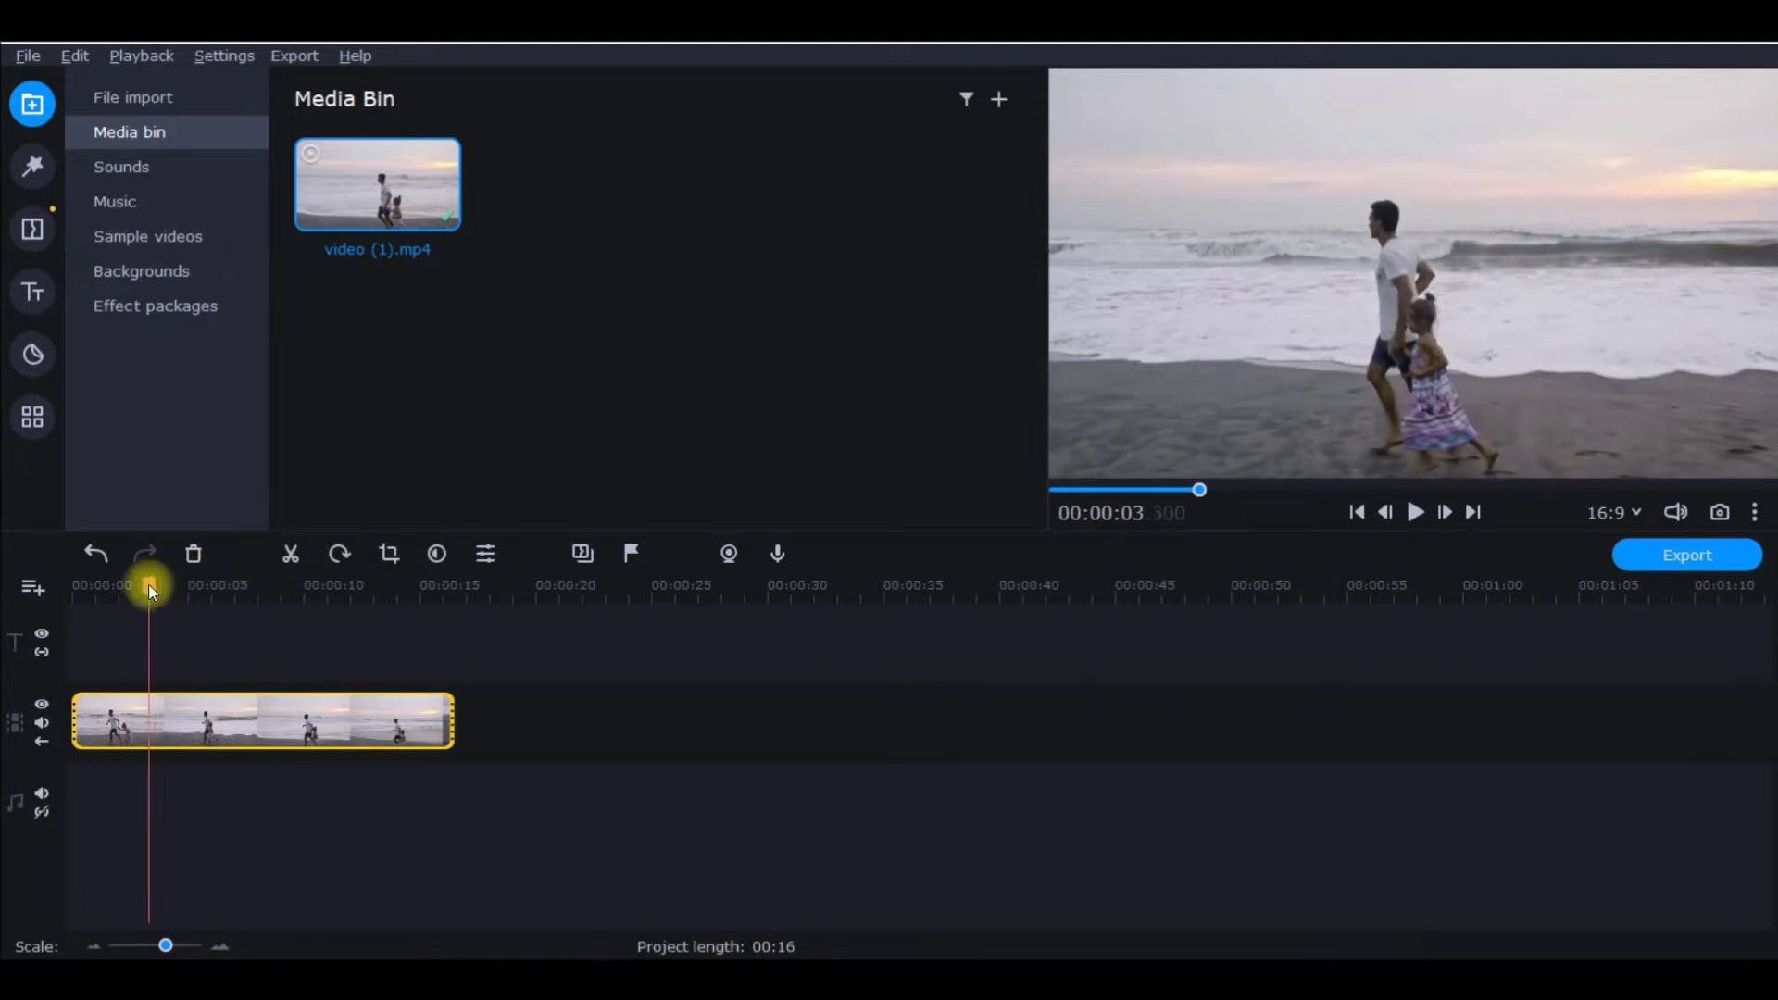
{"action": "left_click", "coordinate": [297, 553]}
Undo the extra split so two parts remain, and select the second part
{"action": "right_click", "coordinate": [133, 720]}
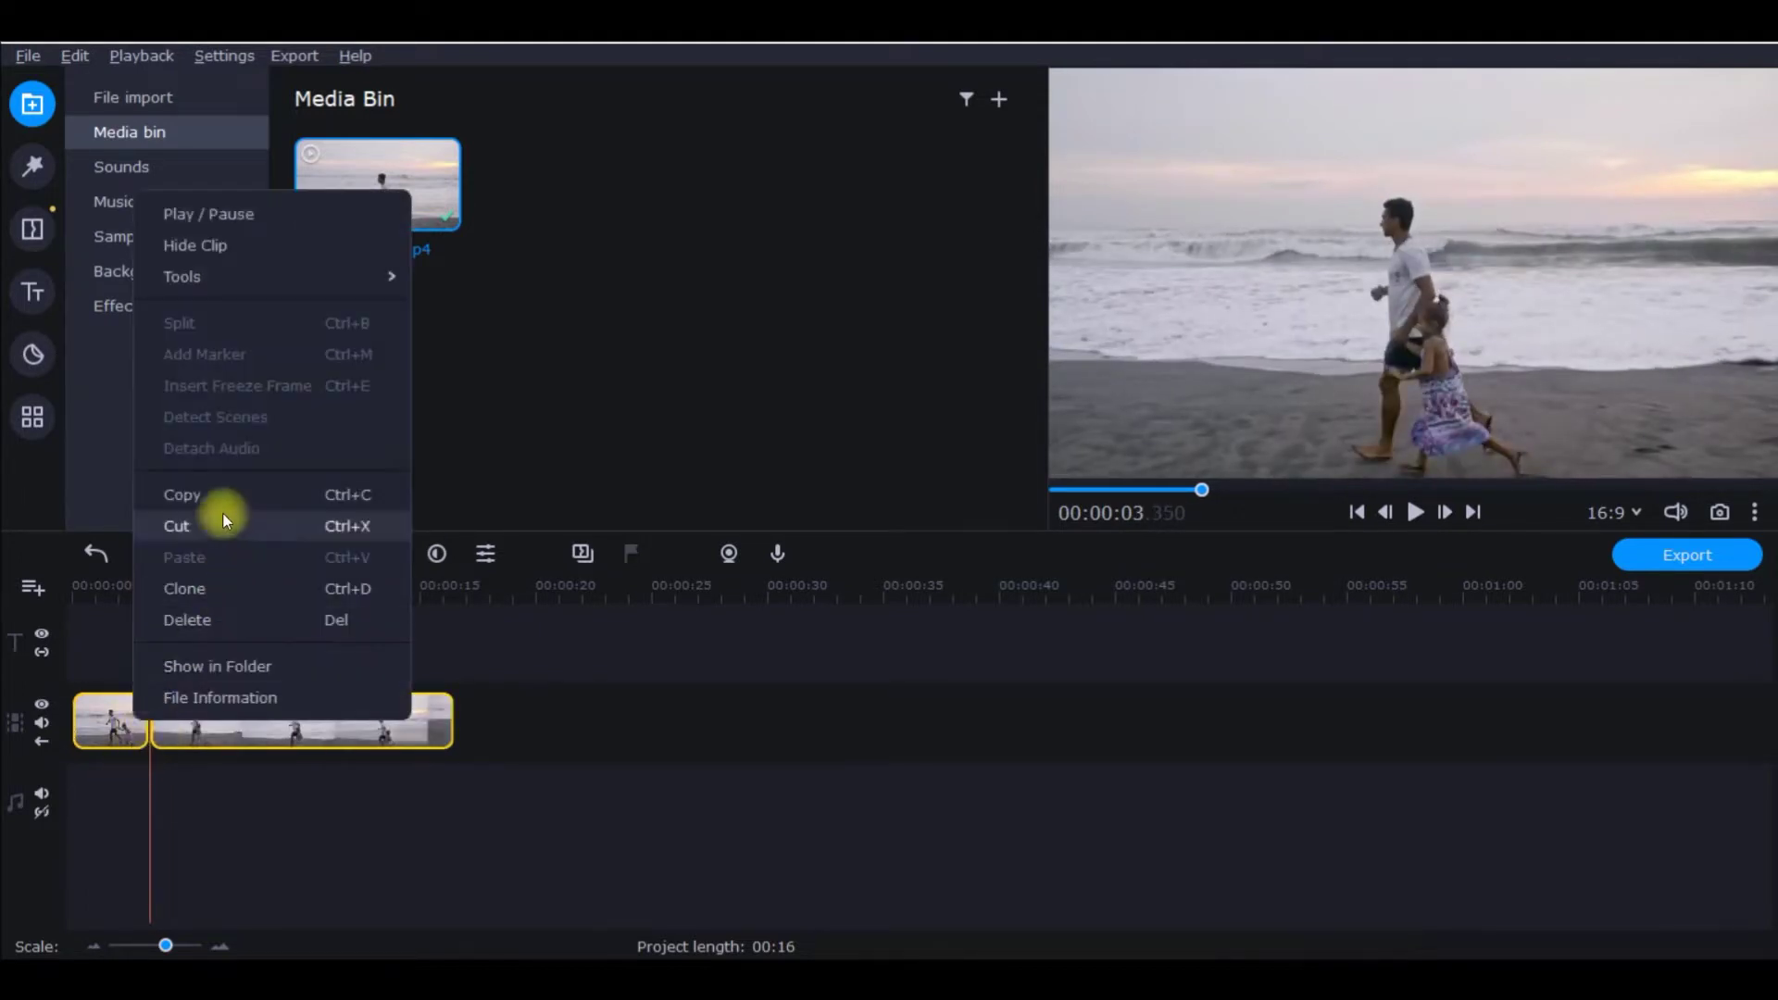
{"action": "left_click", "coordinate": [219, 754]}
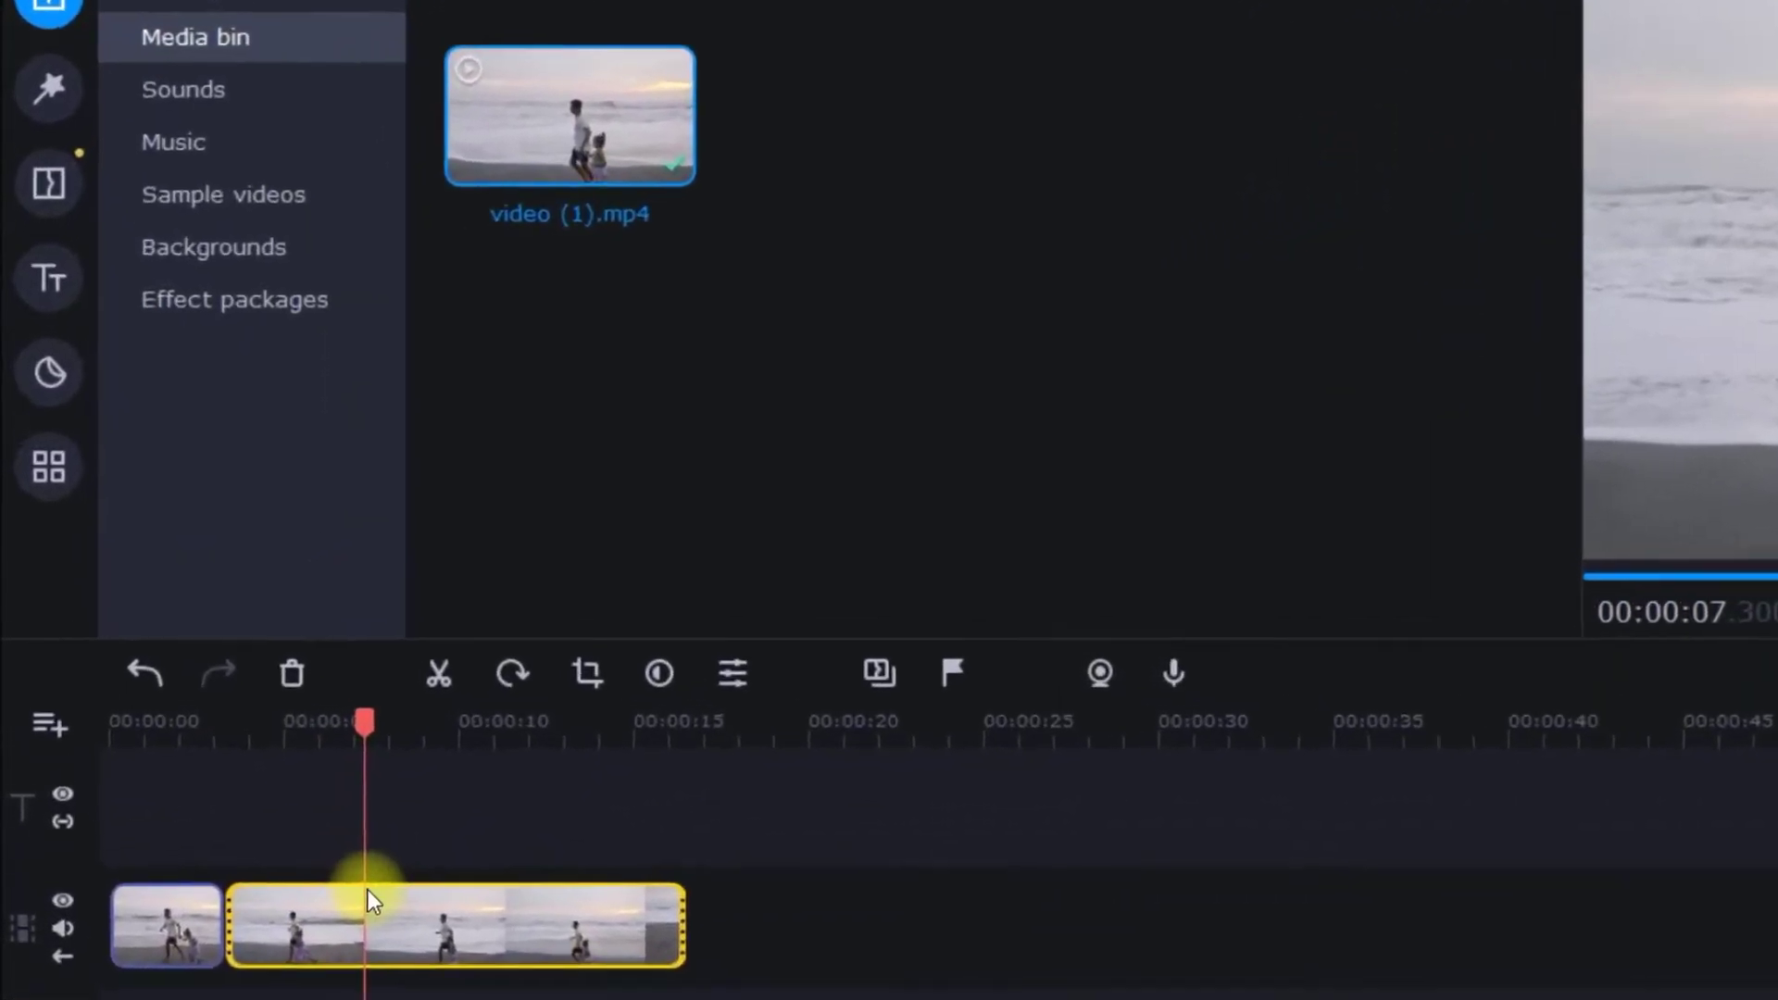
{"action": "right_click", "coordinate": [368, 900]}
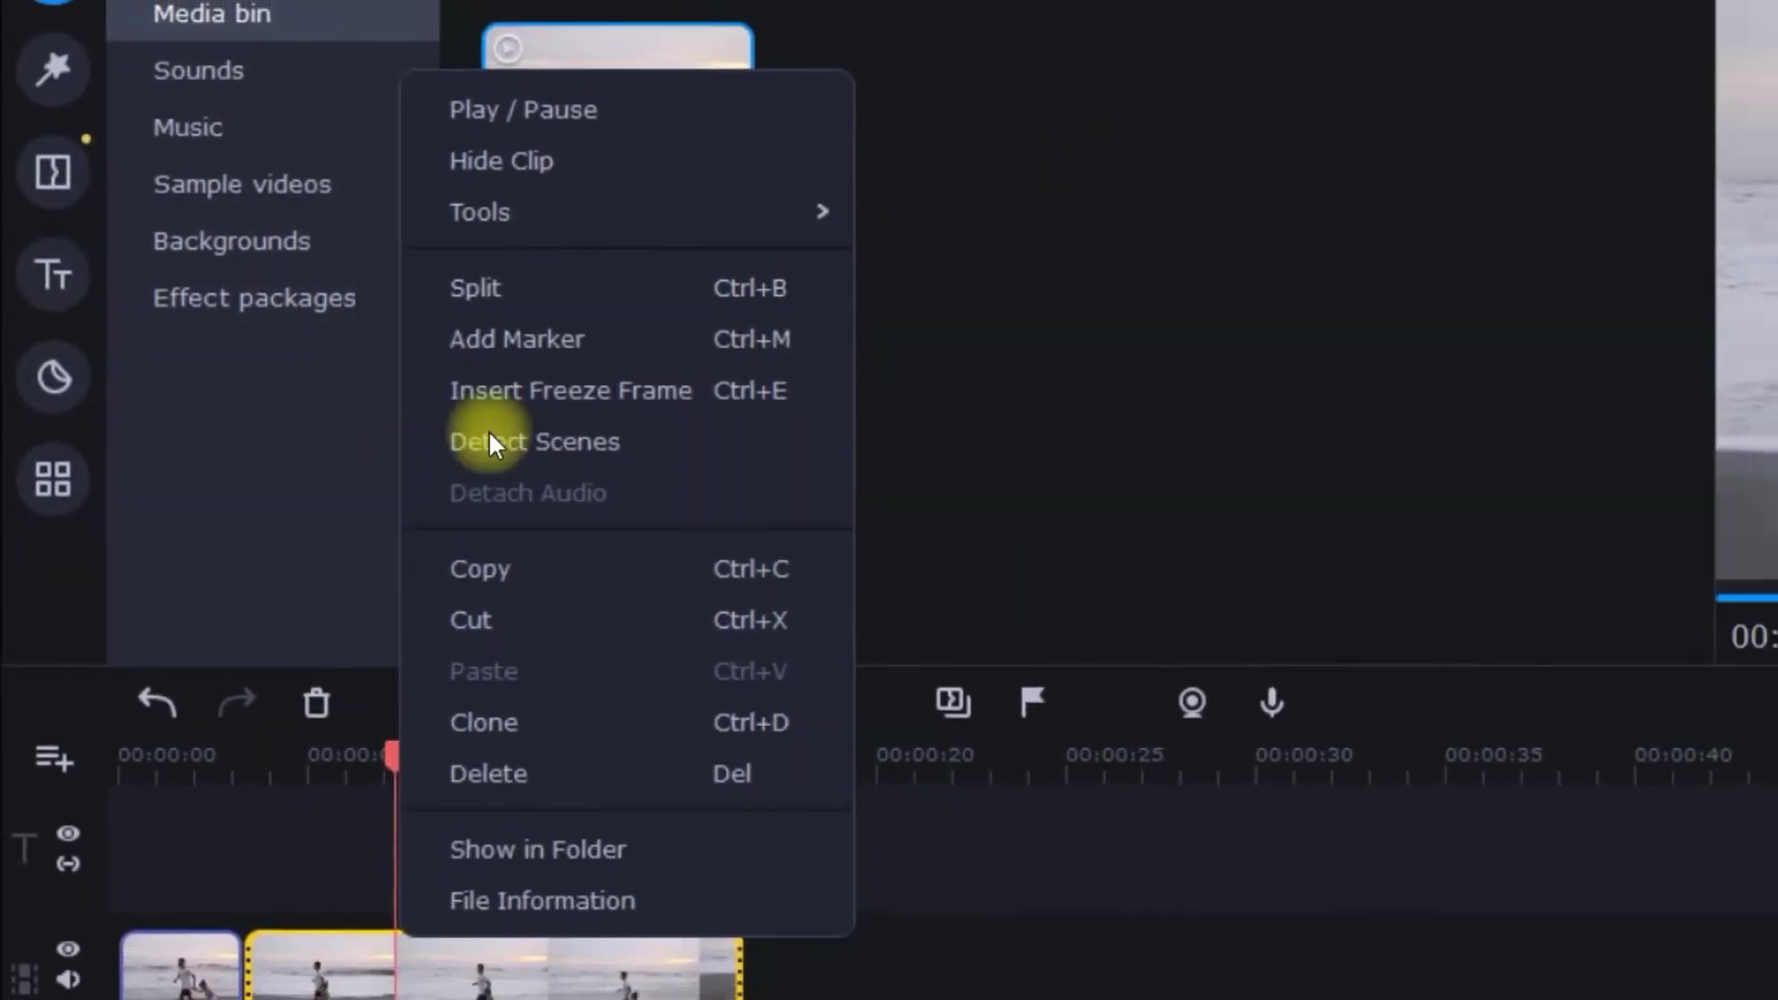
{"action": "left_click", "coordinate": [563, 282]}
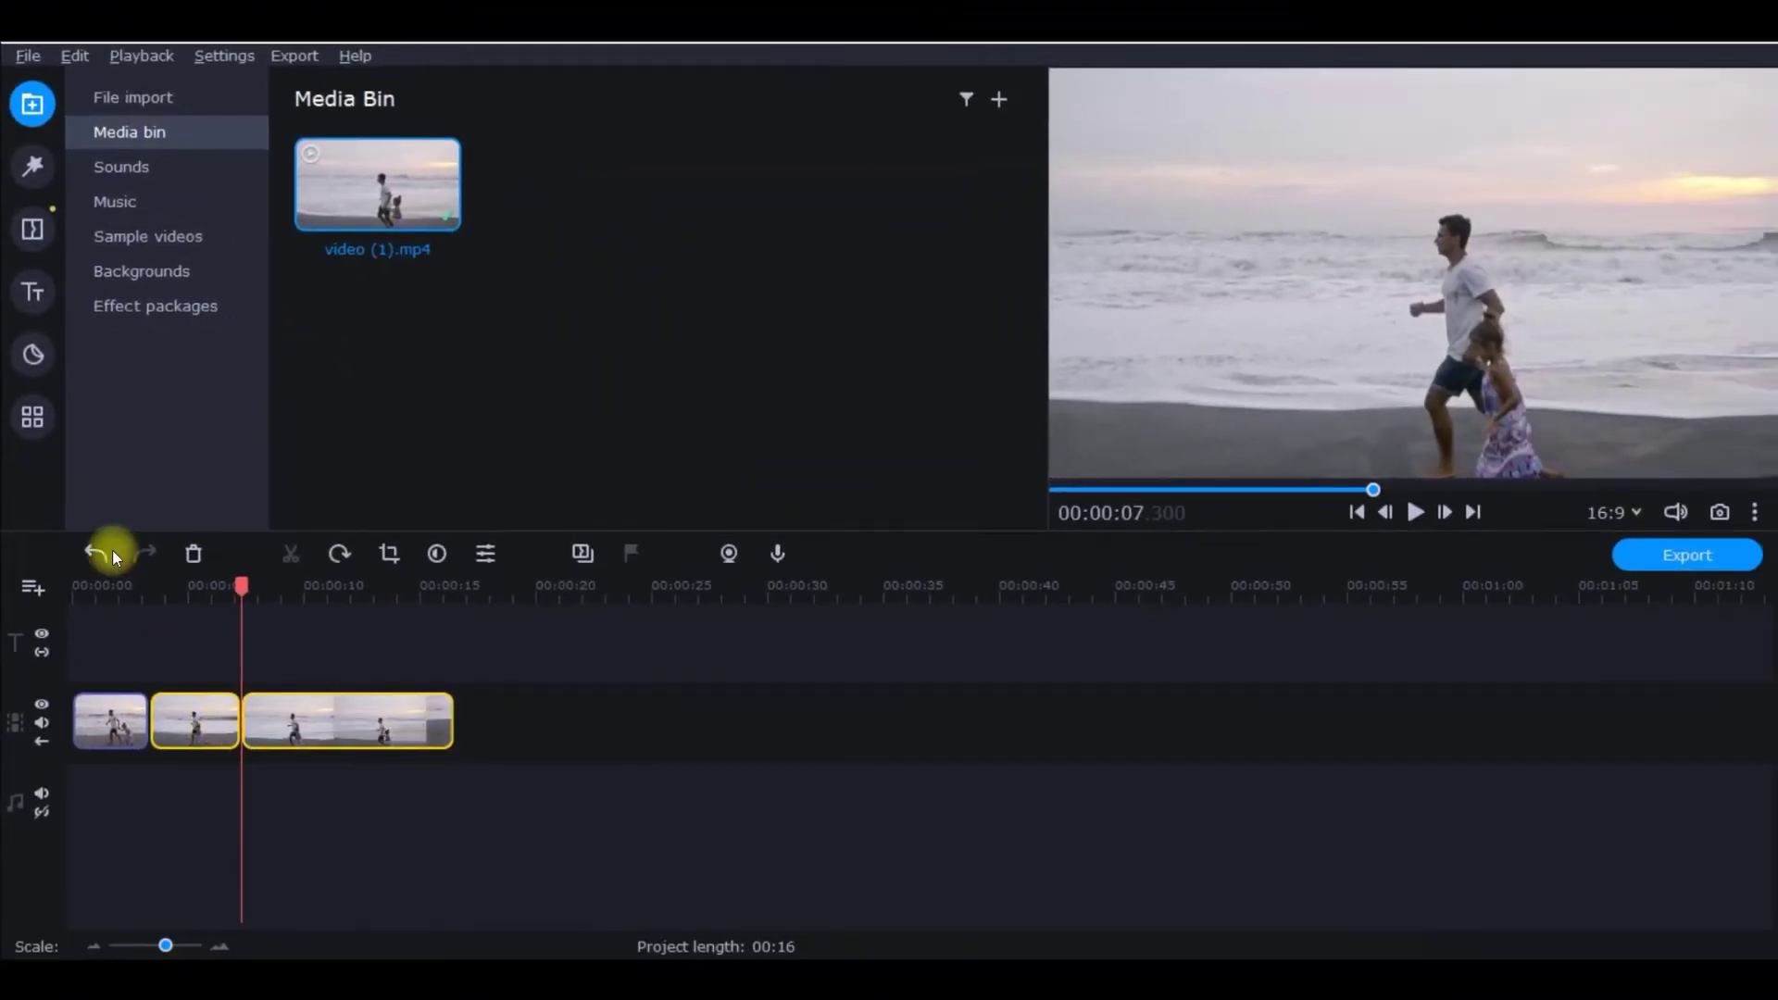
{"action": "left_click", "coordinate": [112, 551]}
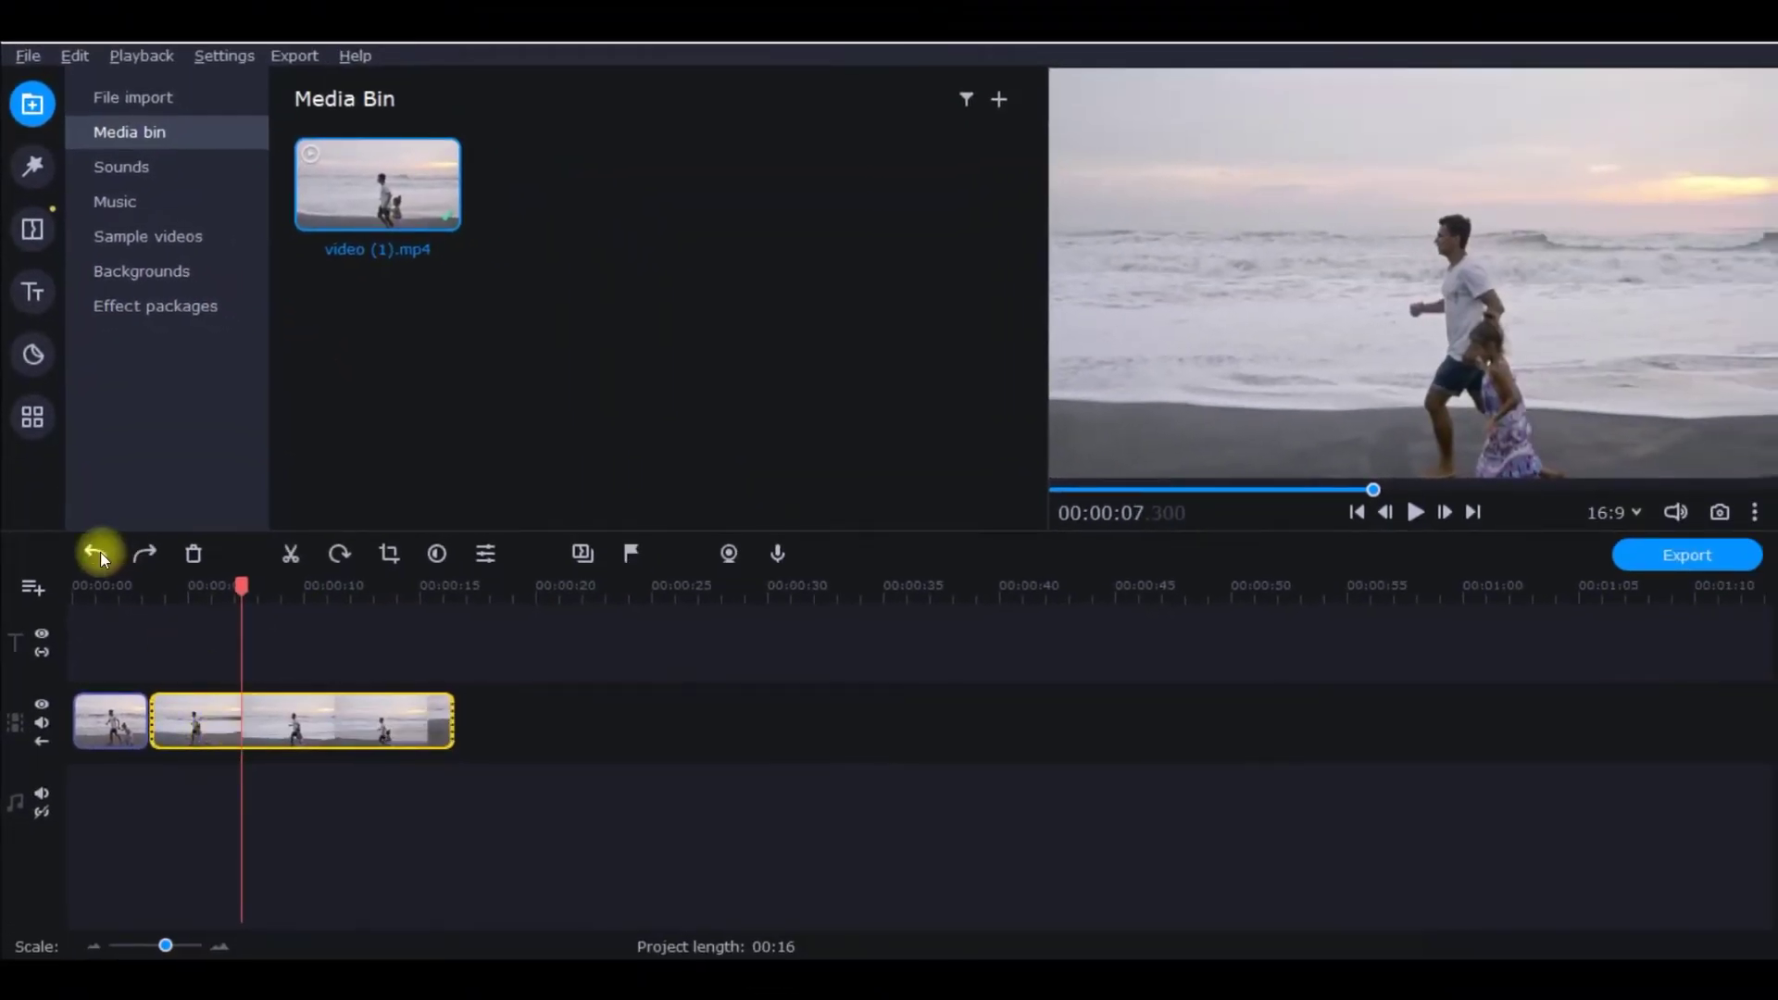
{"action": "left_click", "coordinate": [104, 733]}
{"action": "left_click", "coordinate": [238, 731]}
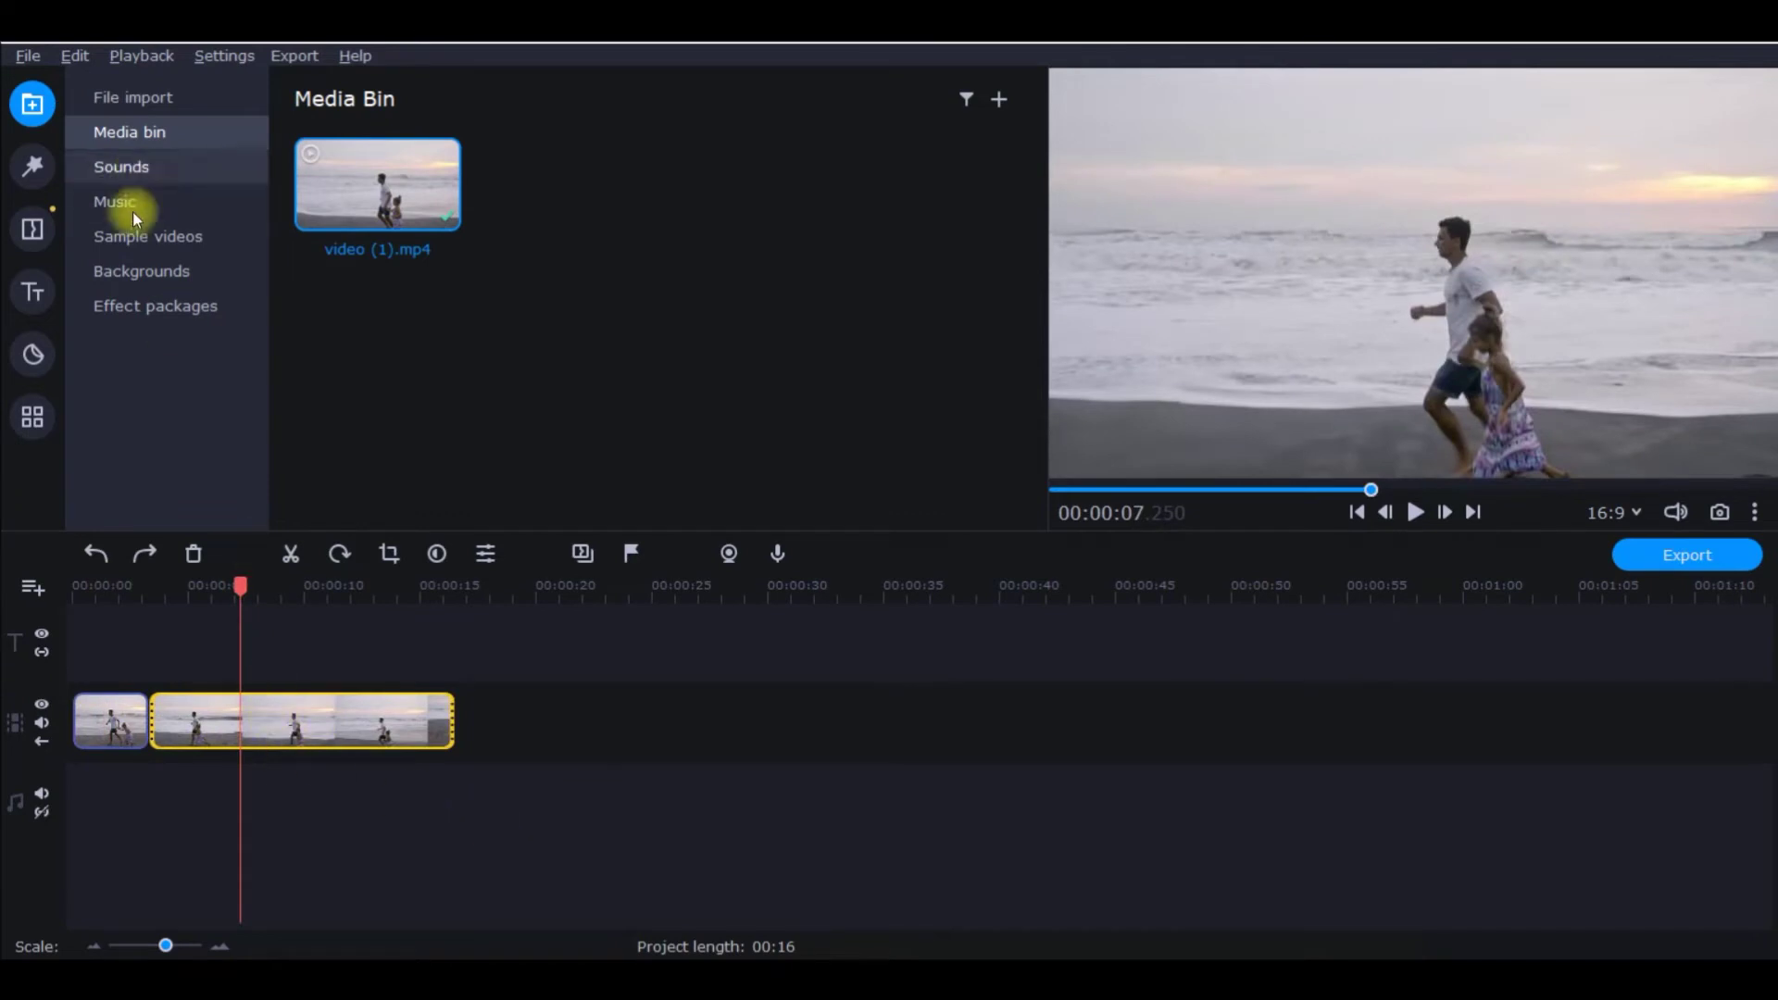
Set the second clip's speed to 20% in Clip Properties
{"action": "double_click", "coordinate": [206, 717]}
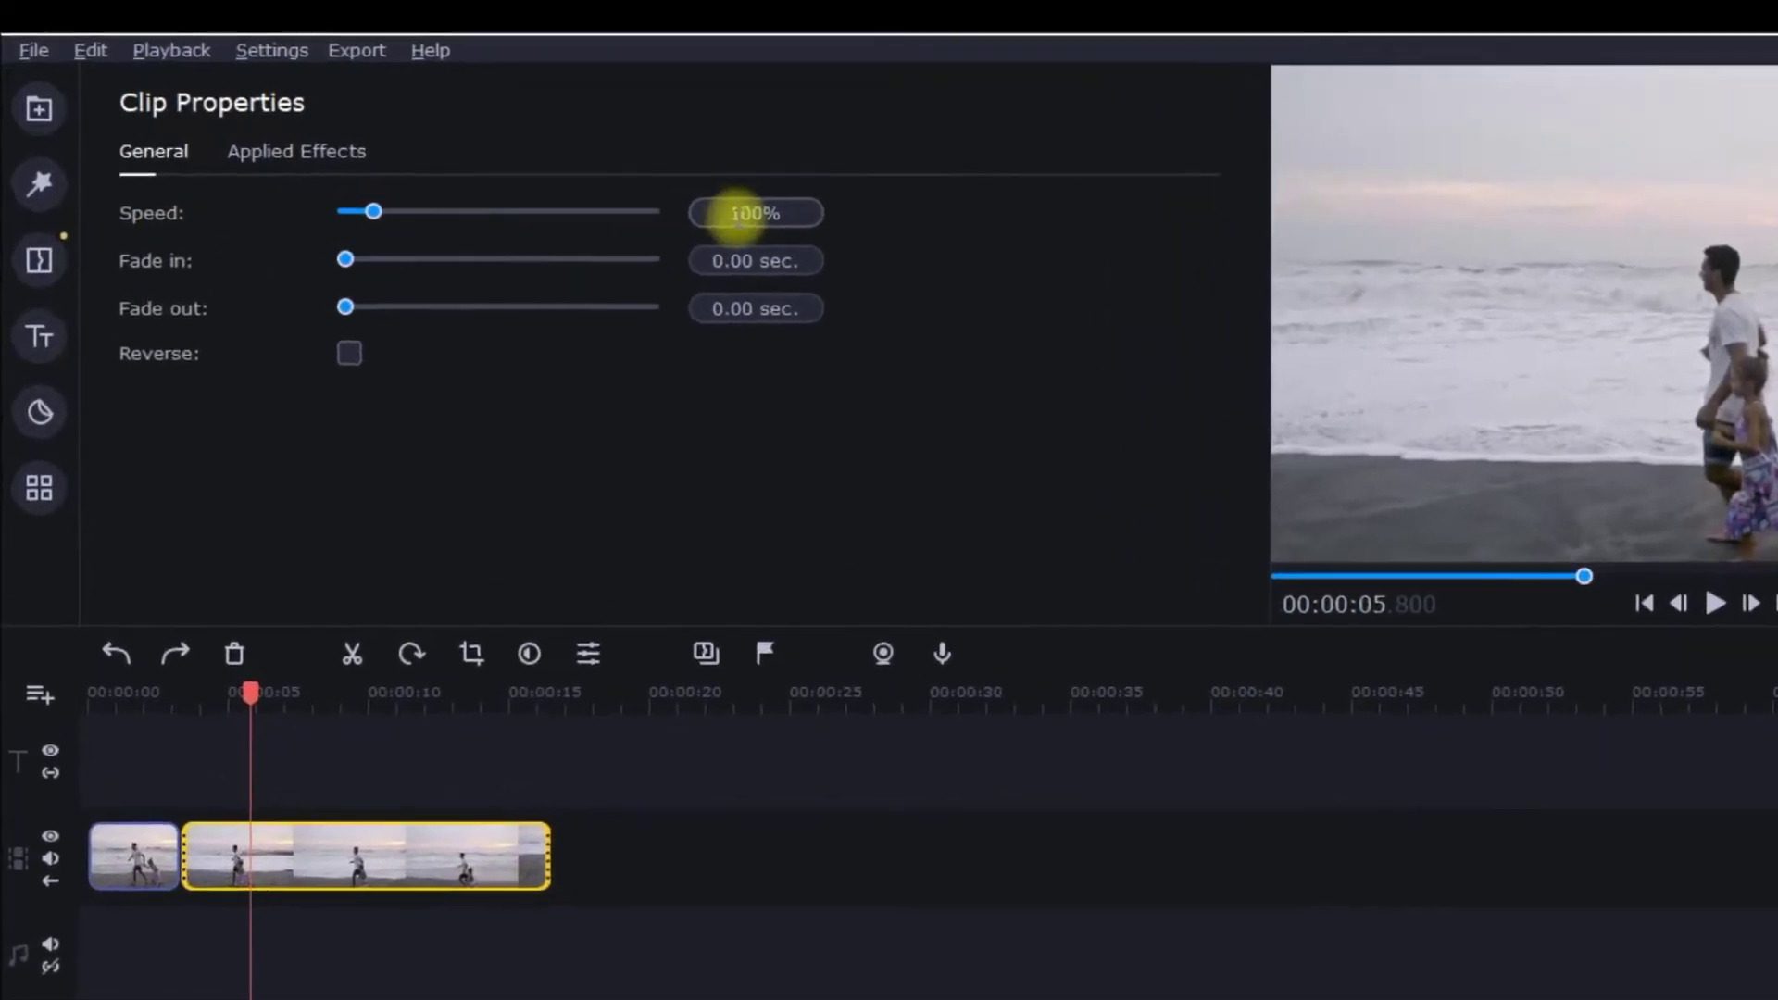
{"action": "left_click", "coordinate": [607, 192]}
{"action": "key", "text": "BackSpace"}
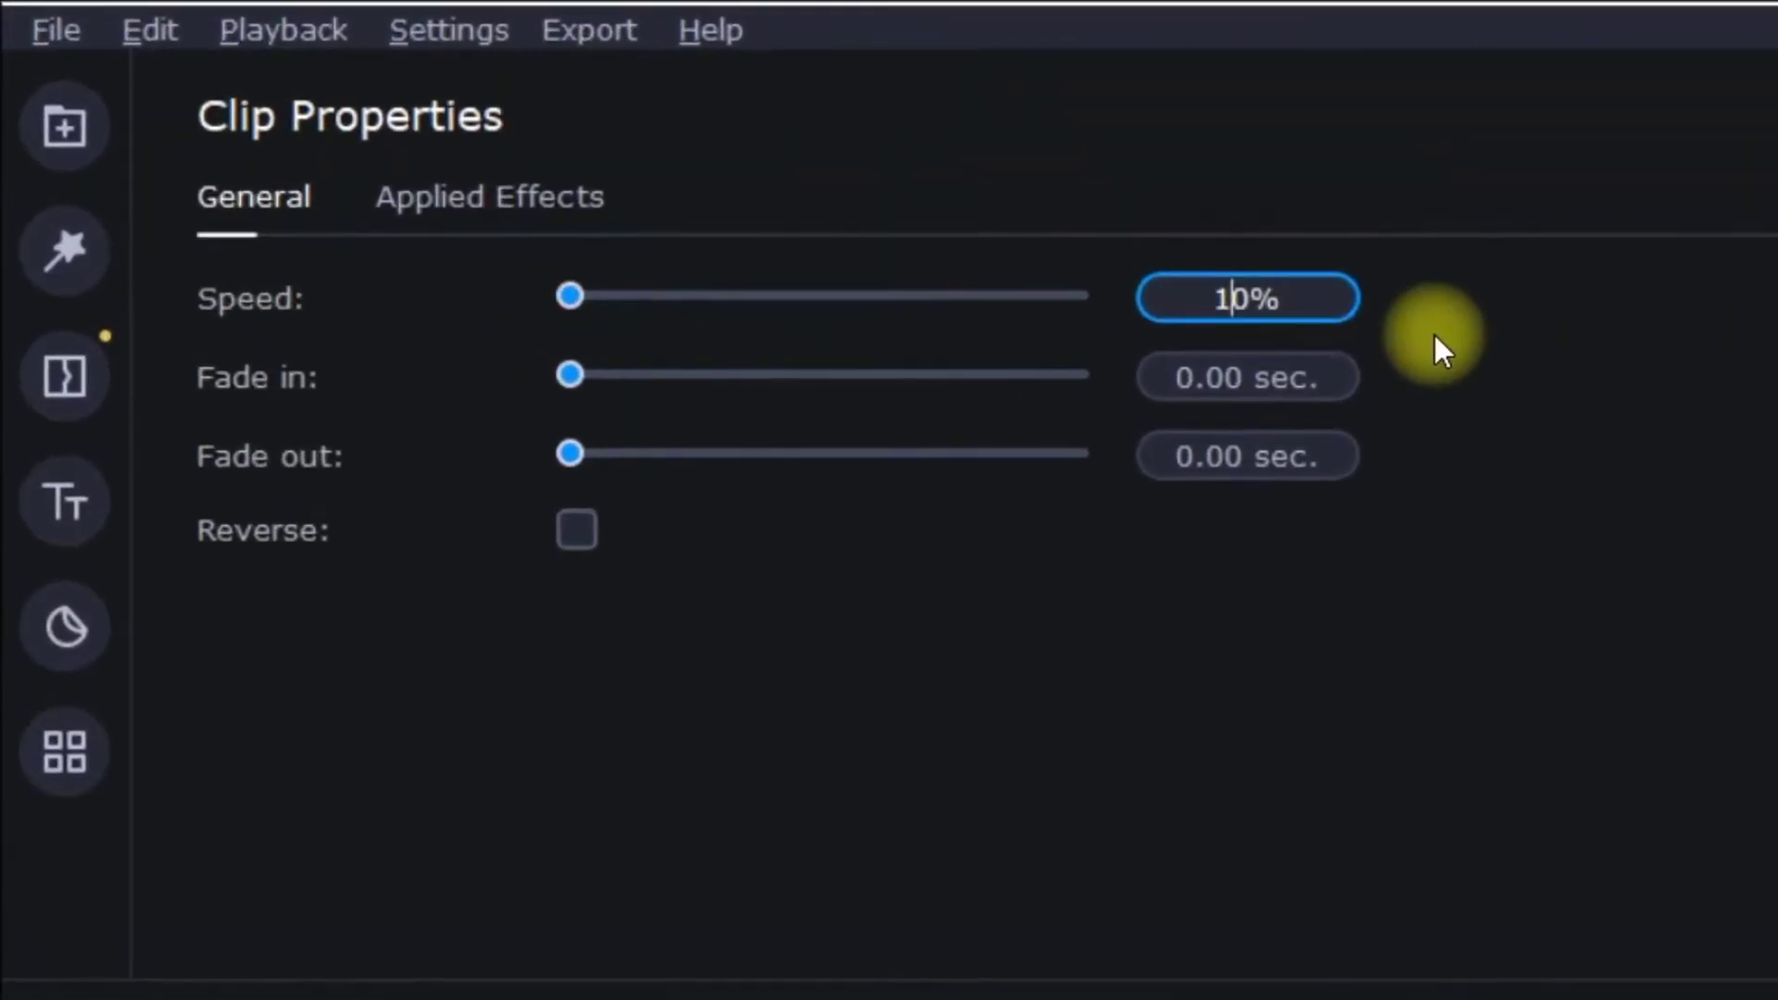
{"action": "key", "text": "BackSpace"}
{"action": "type", "text": "2"}
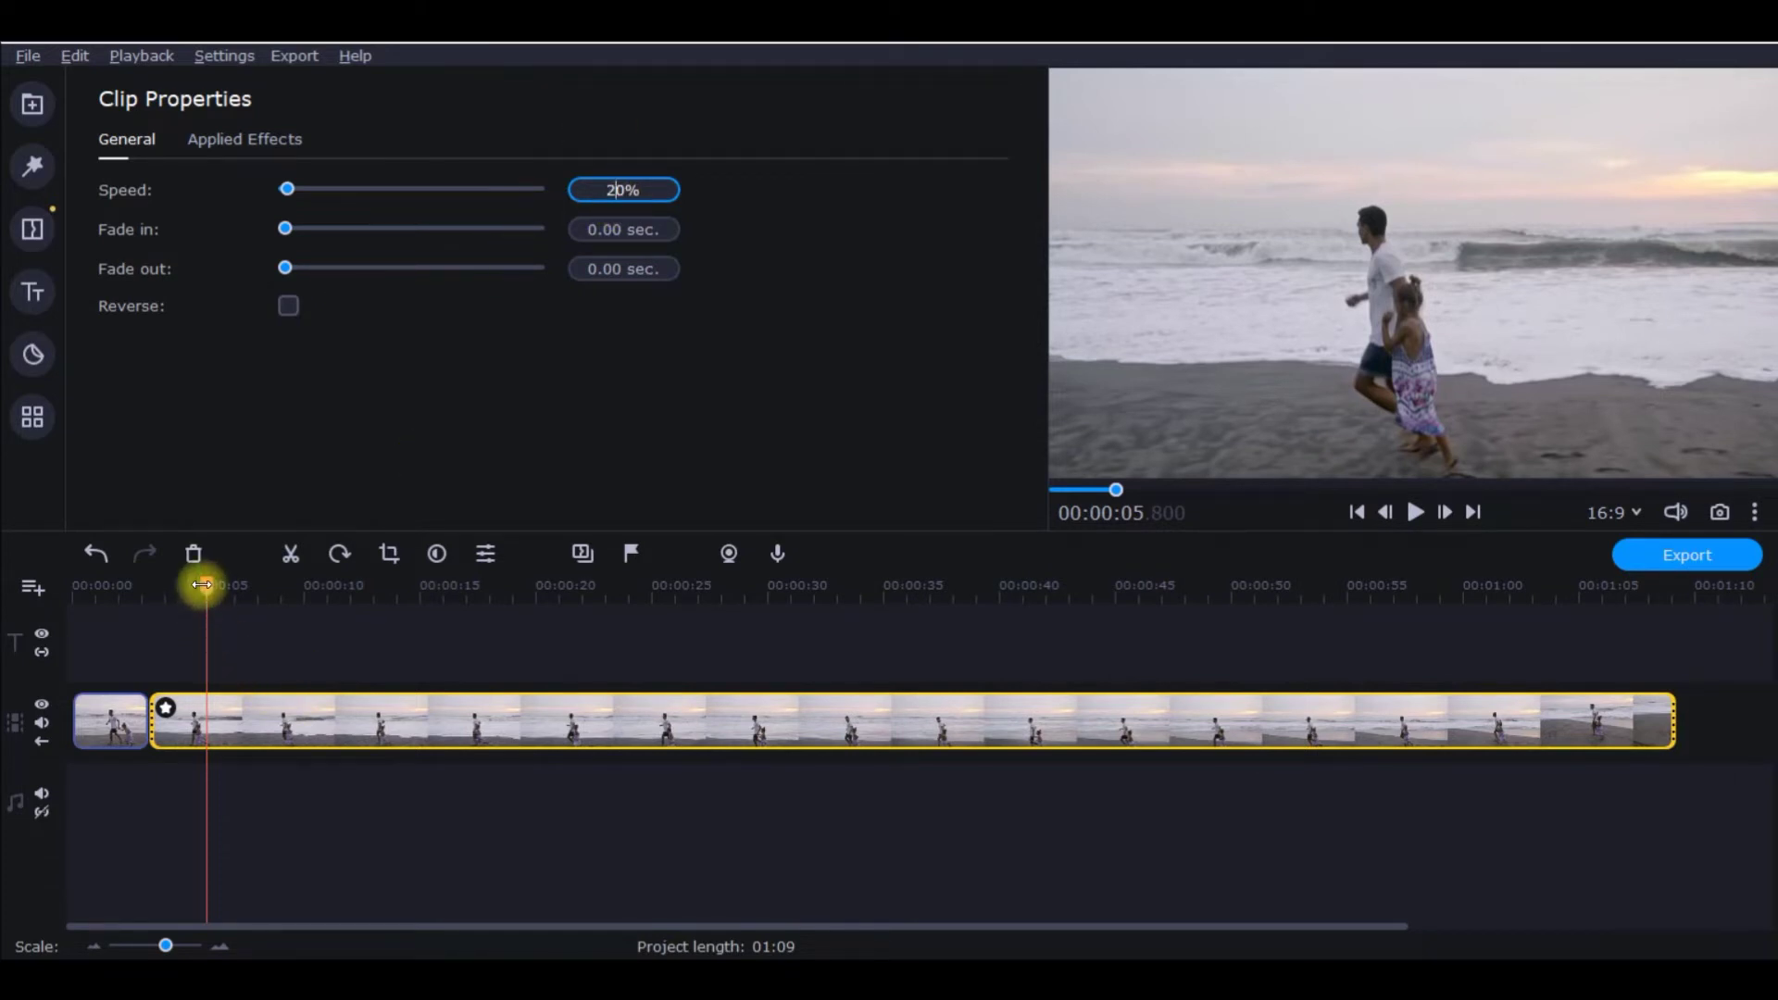
Rewind to the project start and preview the slow motion
{"action": "left_click_drag", "start_coordinate": [206, 586], "coordinate": [163, 590]}
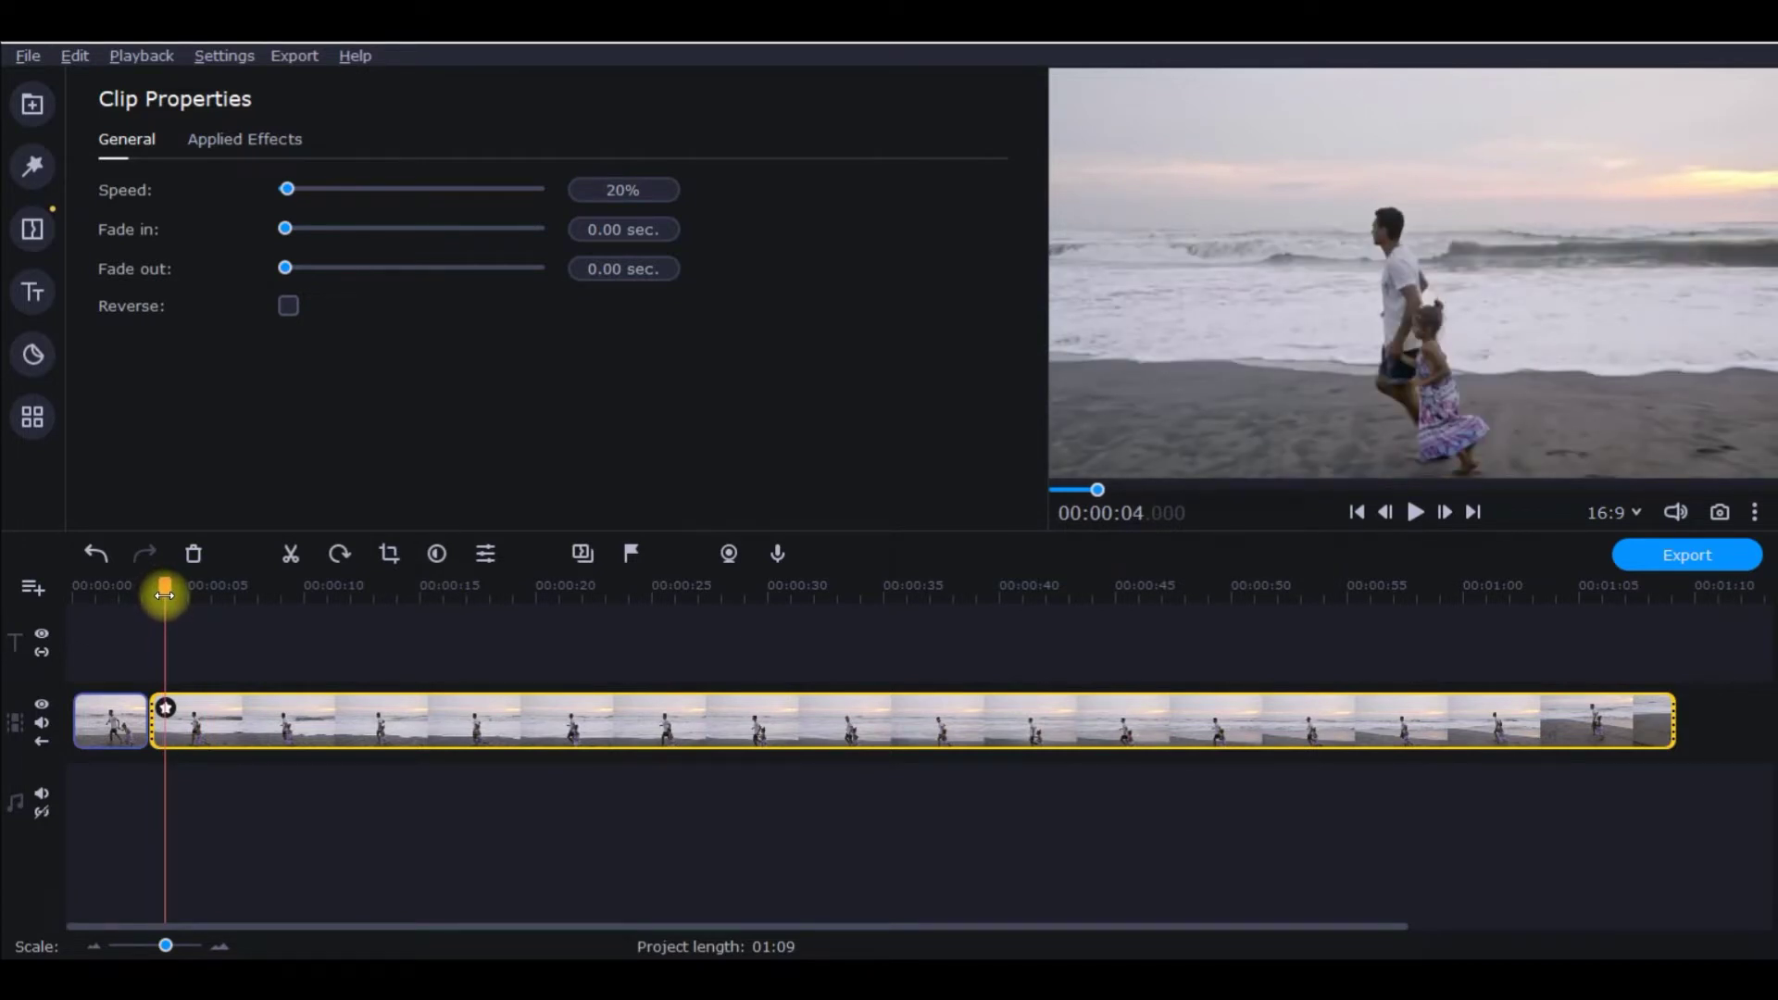
{"action": "left_click_drag", "start_coordinate": [165, 589], "coordinate": [16, 603]}
{"action": "left_click", "coordinate": [1418, 514]}
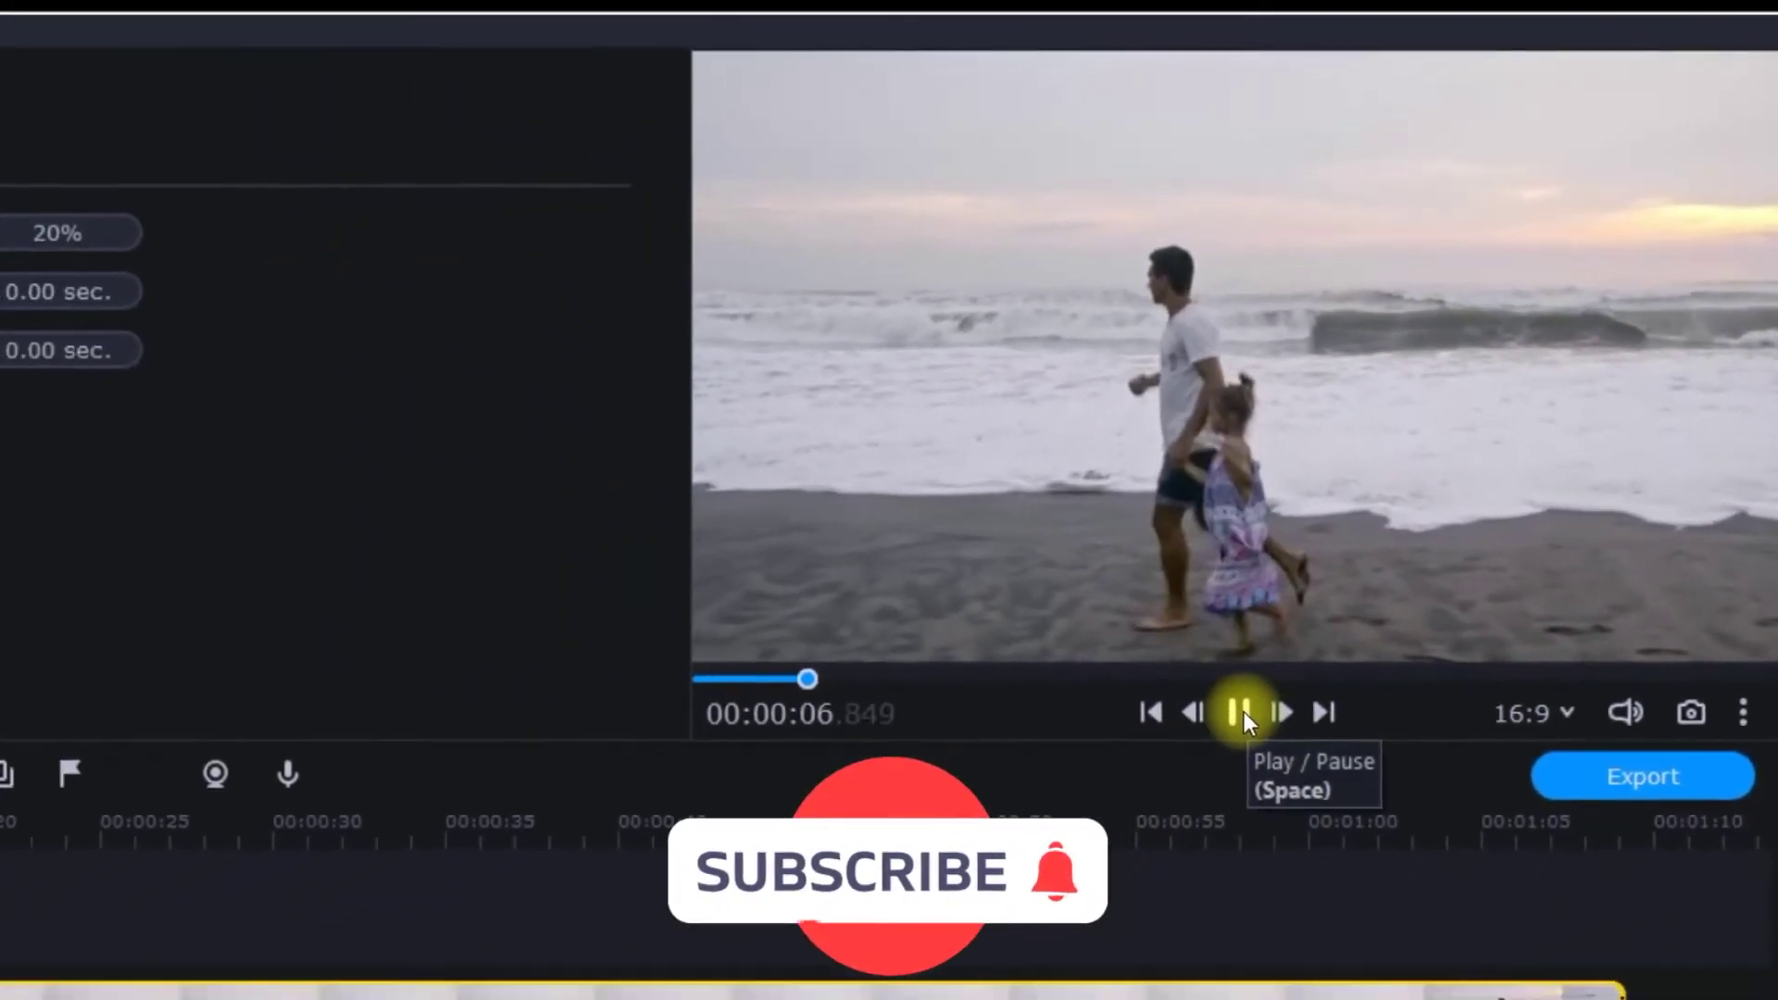
{"action": "left_click", "coordinate": [1244, 712]}
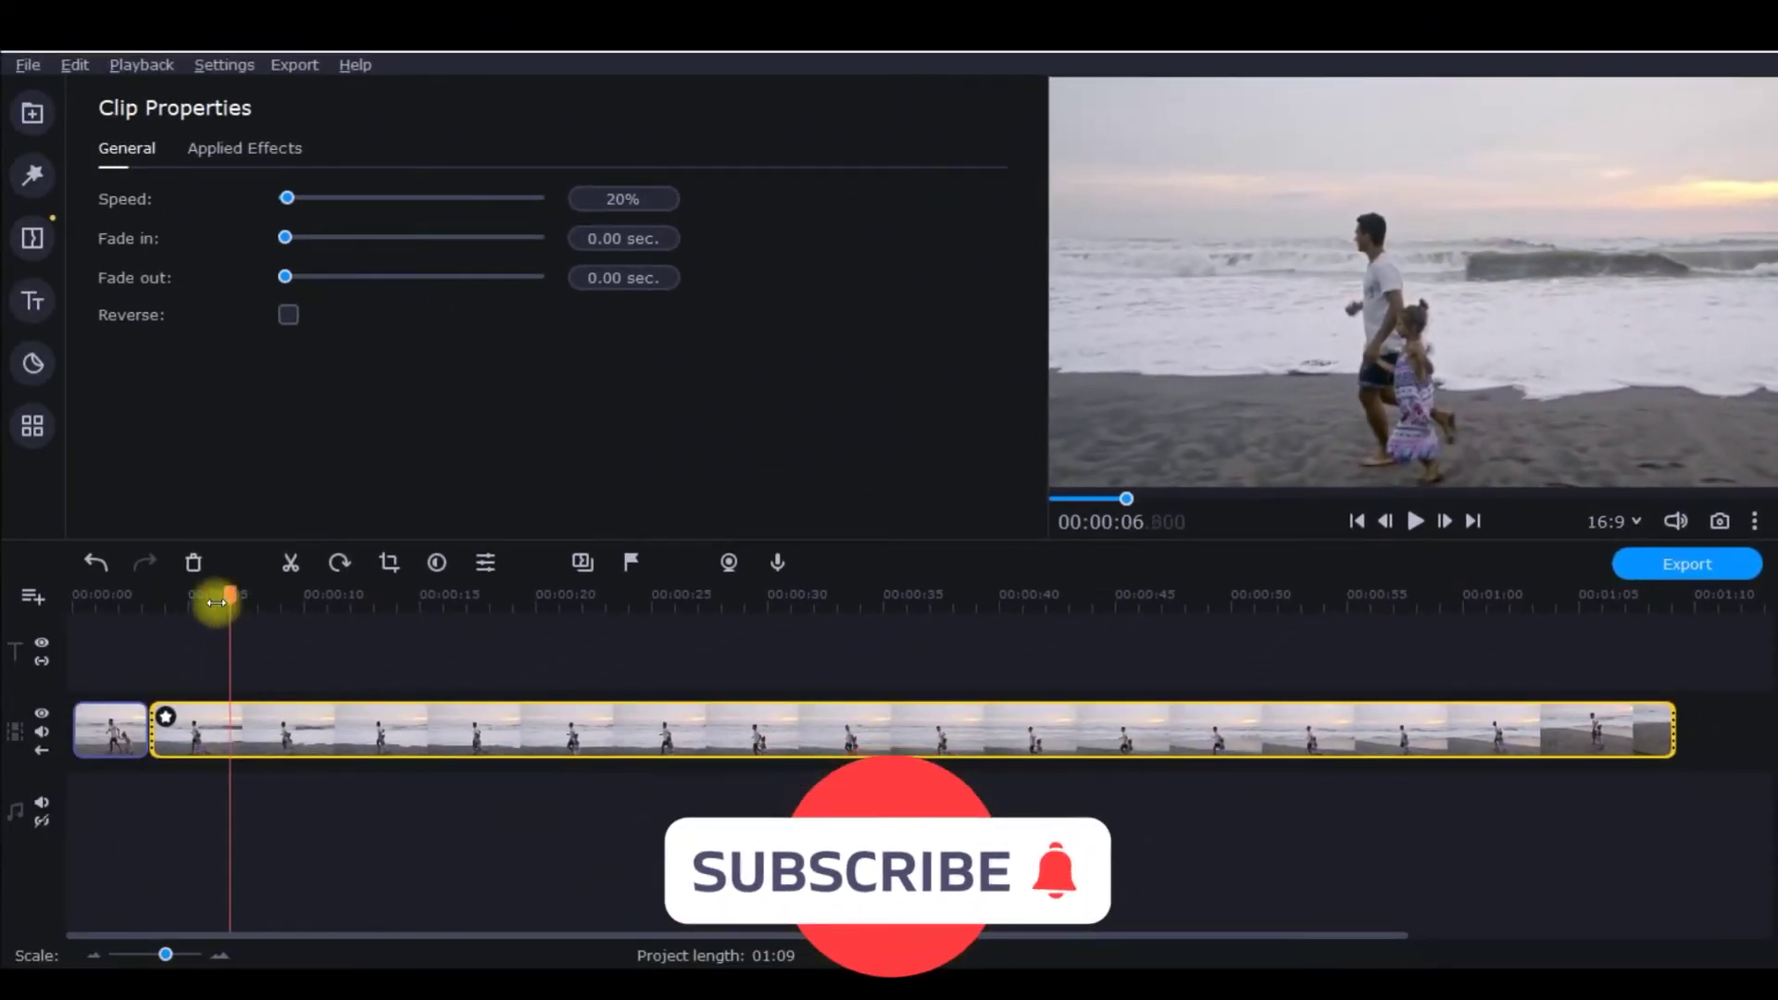
Preview from about 2.9 seconds and give the second clip 1-second fade in and out
{"action": "left_click_drag", "start_coordinate": [215, 602], "coordinate": [160, 600]}
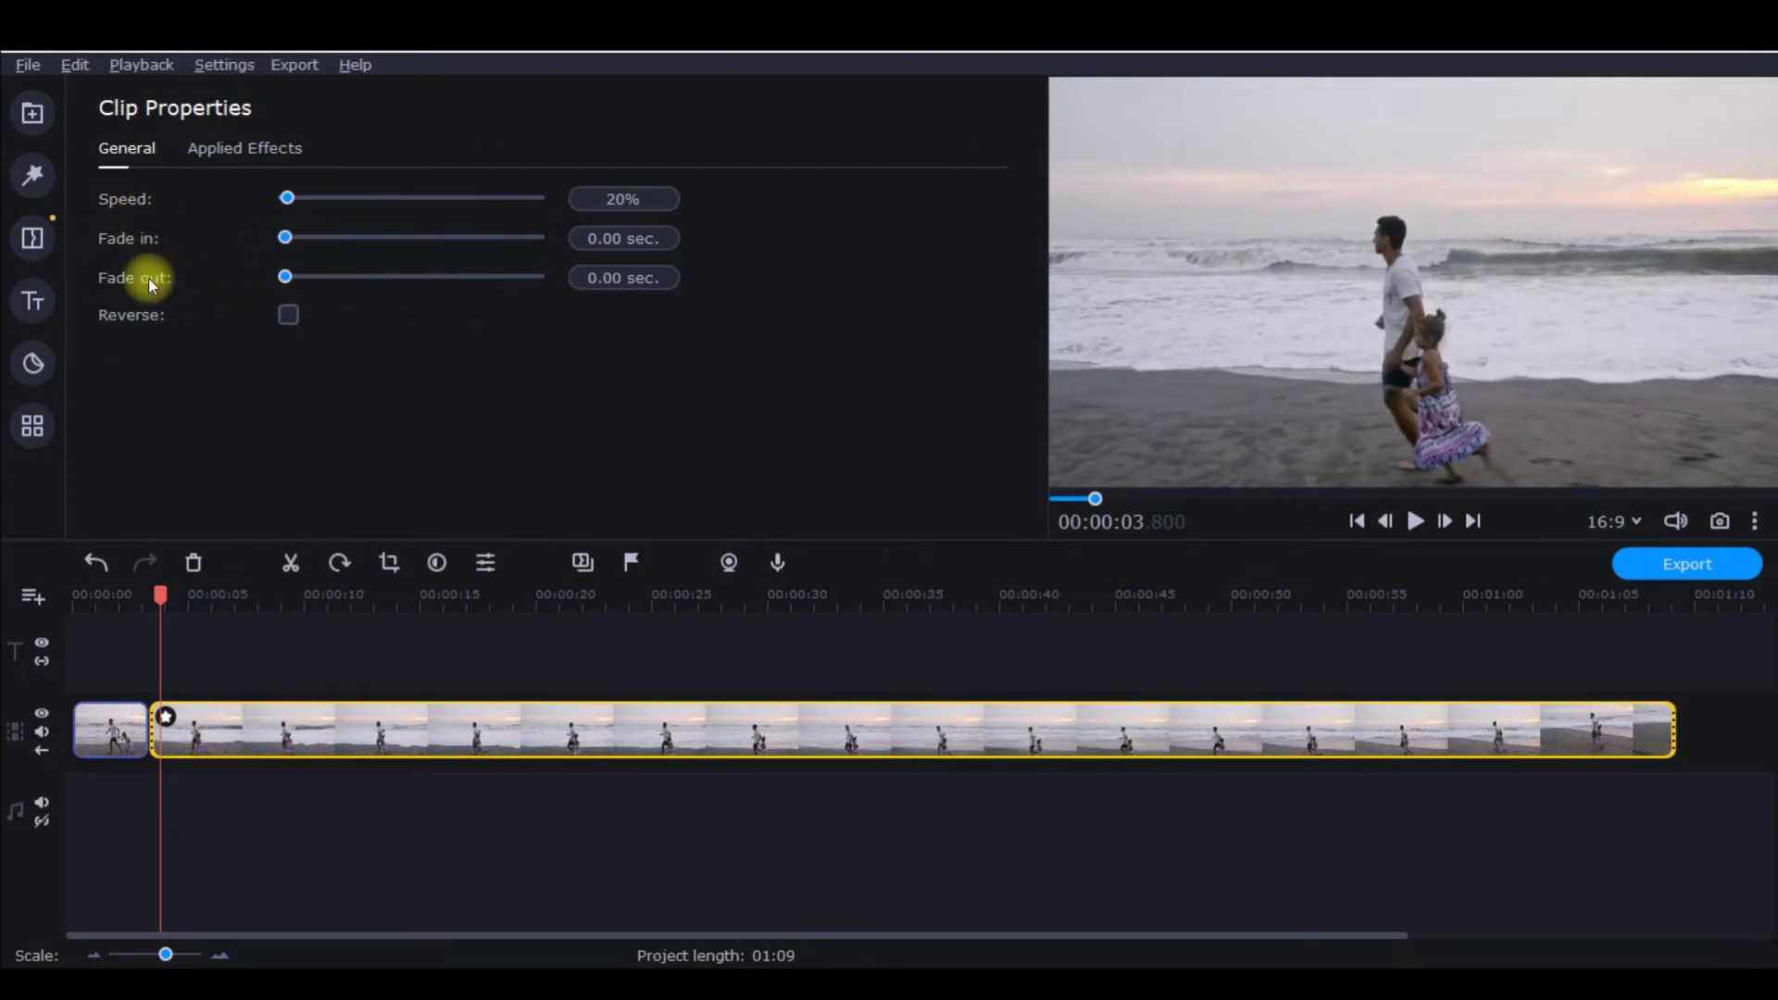
{"action": "left_click_drag", "start_coordinate": [154, 607], "coordinate": [140, 622]}
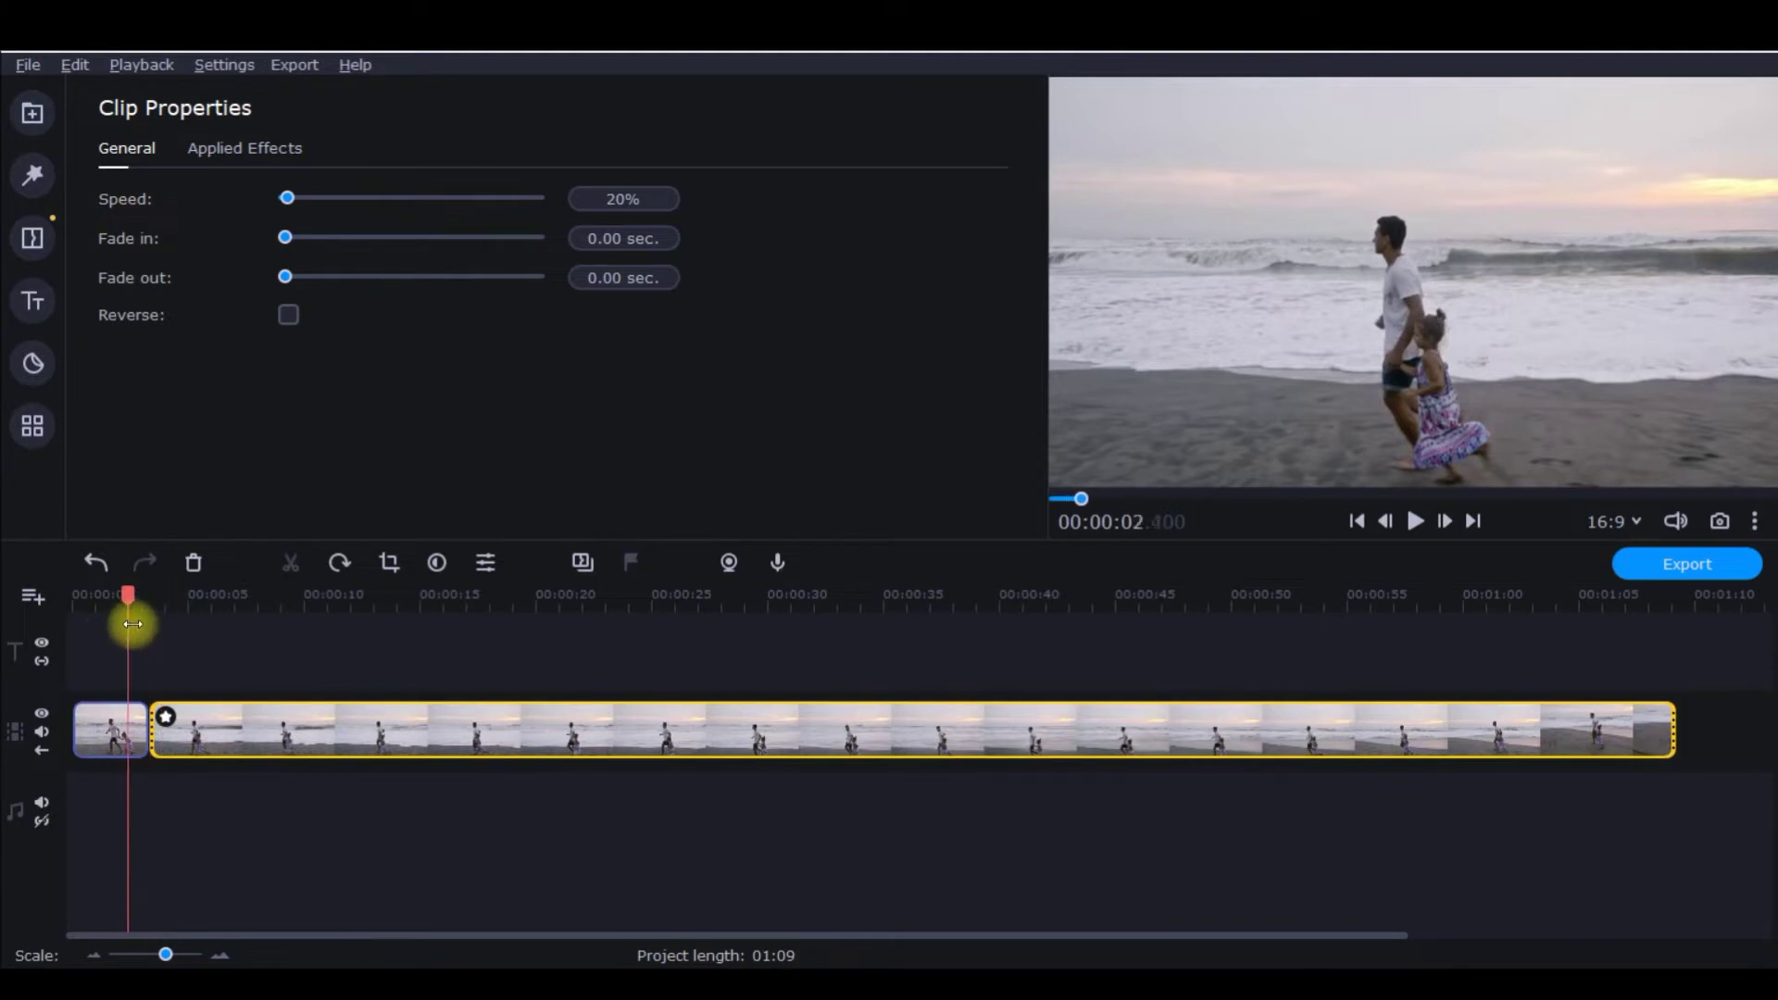
{"action": "left_click", "coordinate": [1416, 521]}
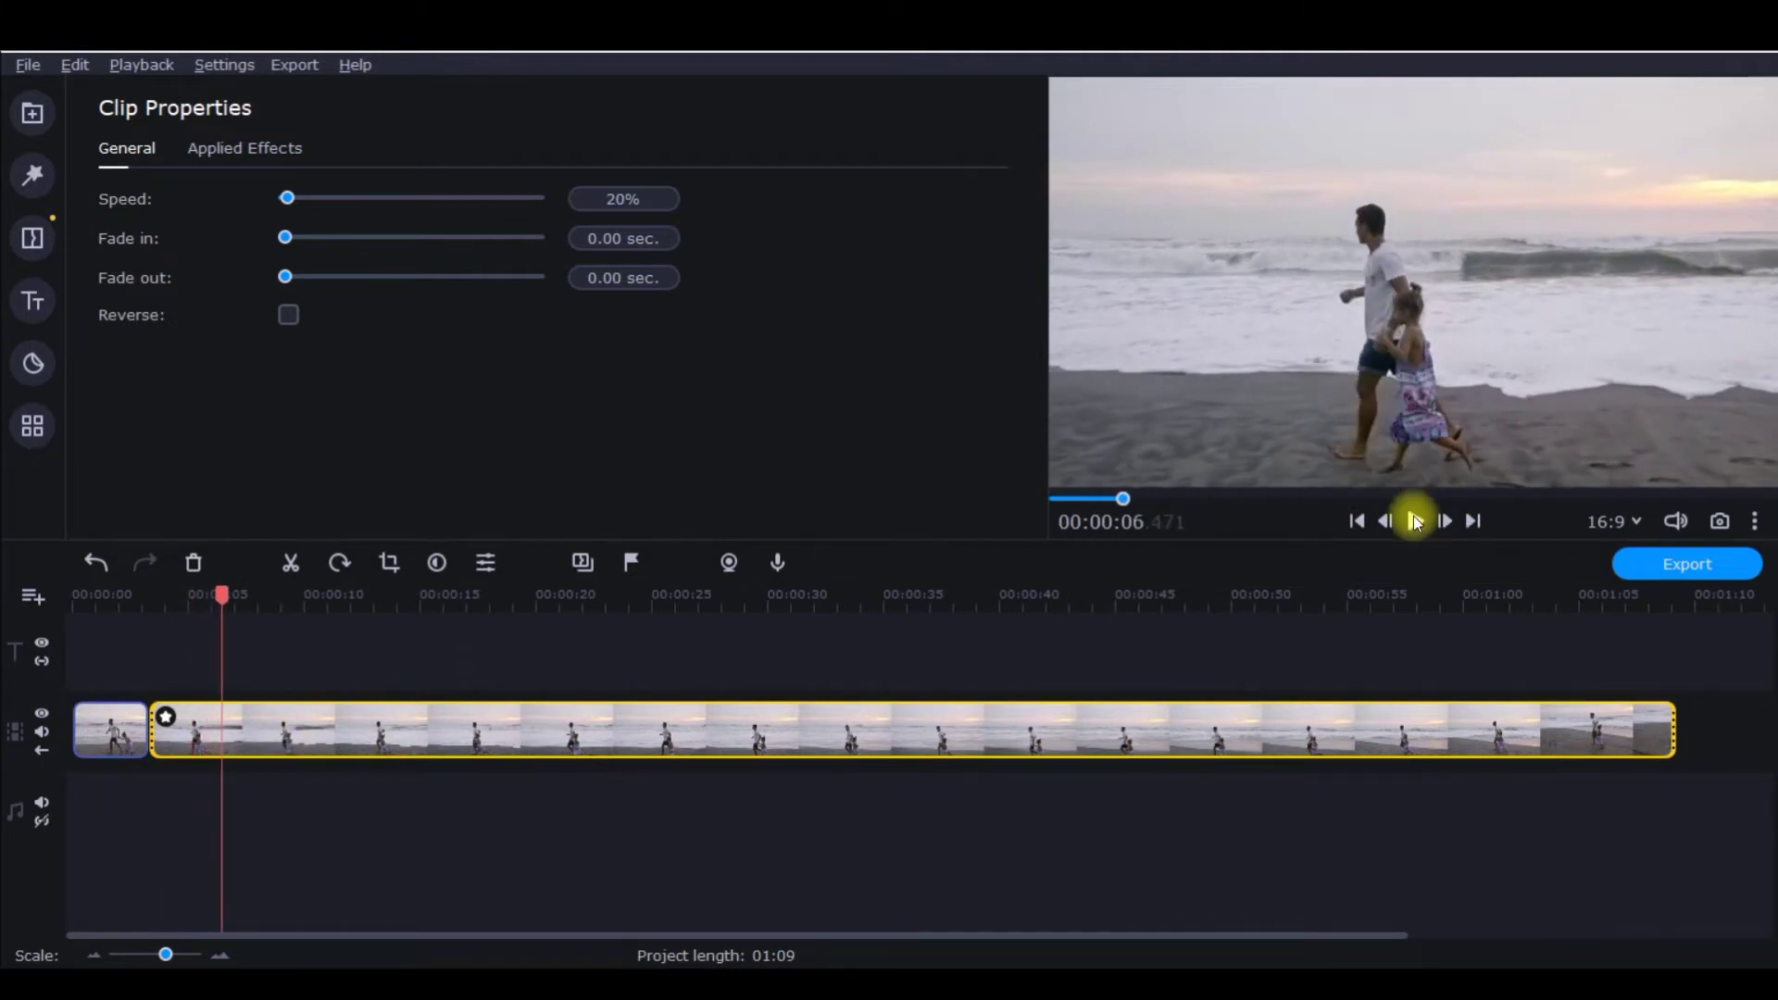
{"action": "left_click", "coordinate": [1415, 520]}
{"action": "left_click", "coordinate": [598, 237]}
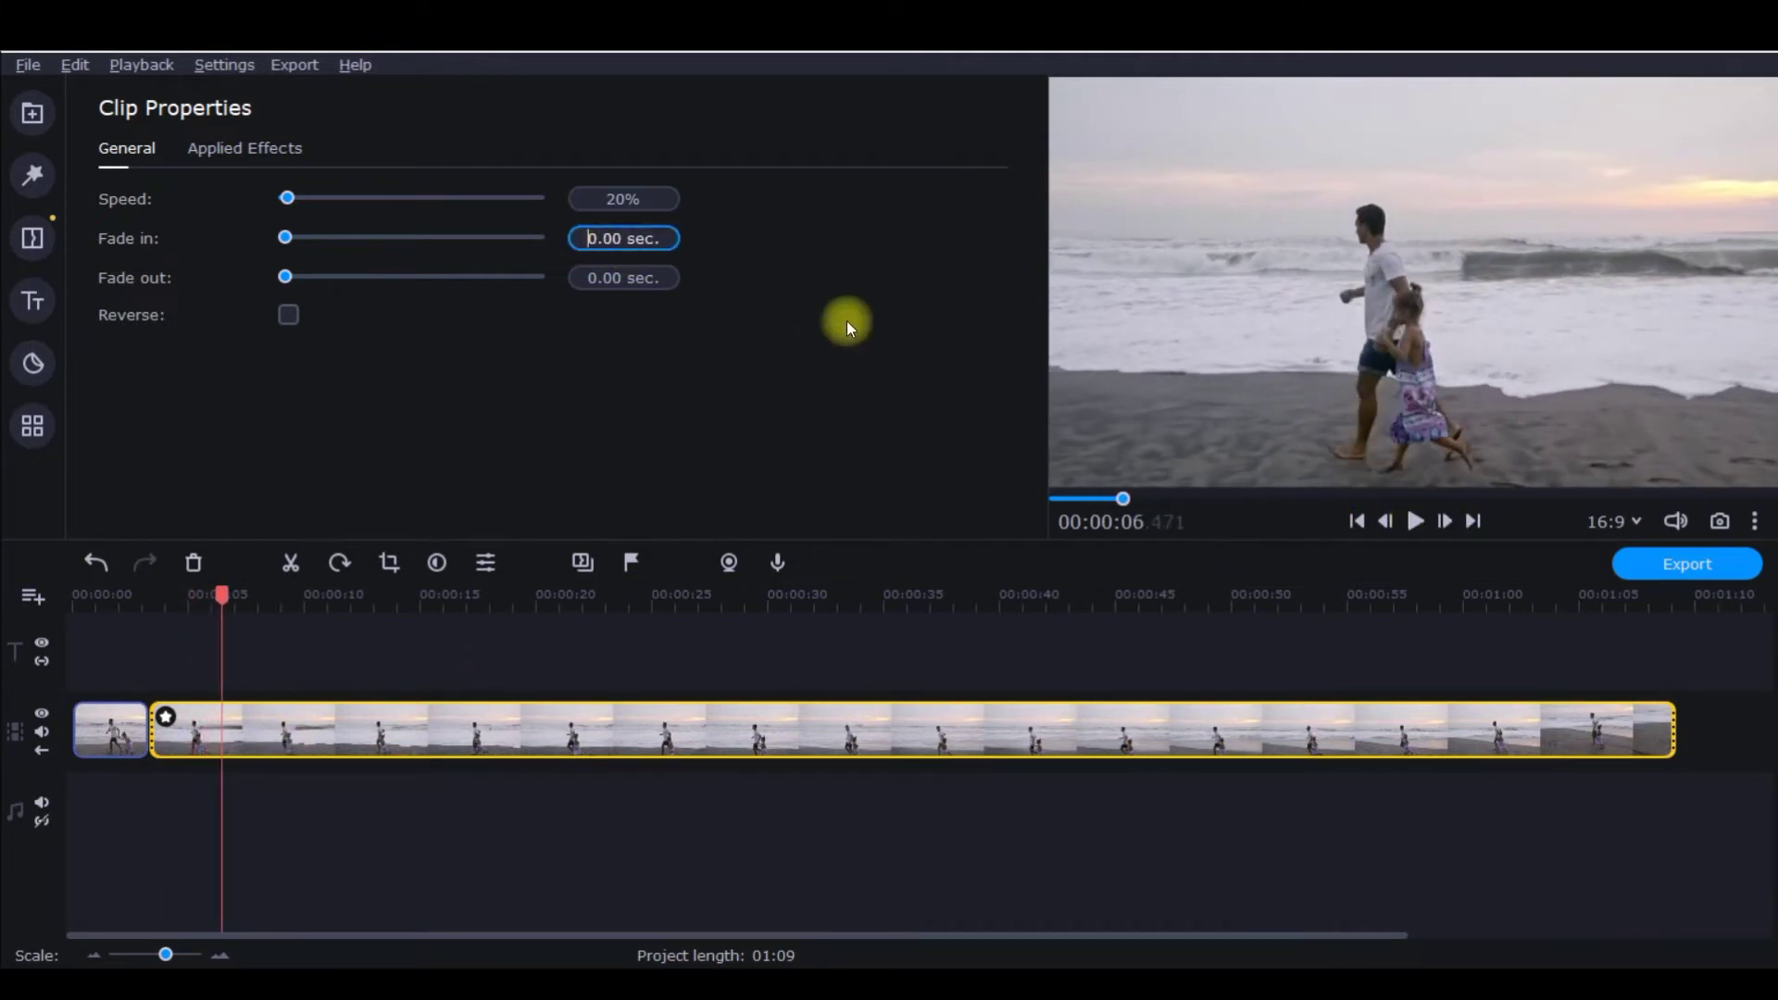
{"action": "type", "text": "1"}
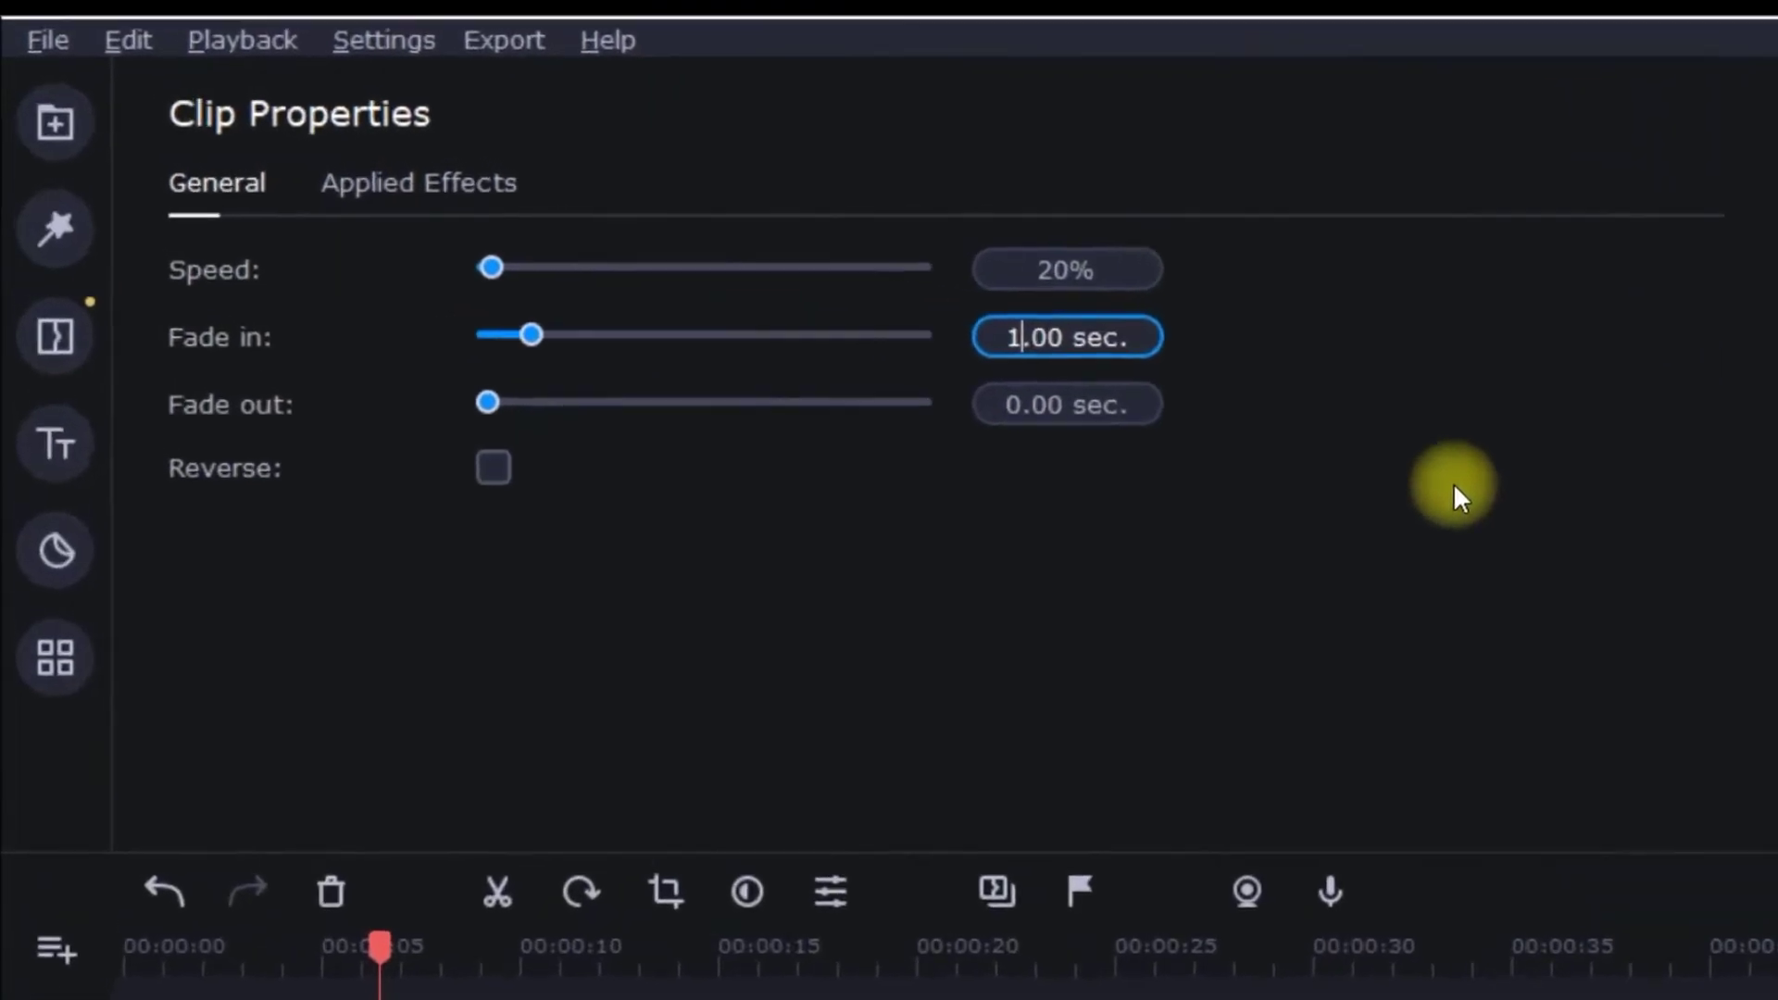
{"action": "left_click", "coordinate": [1193, 457]}
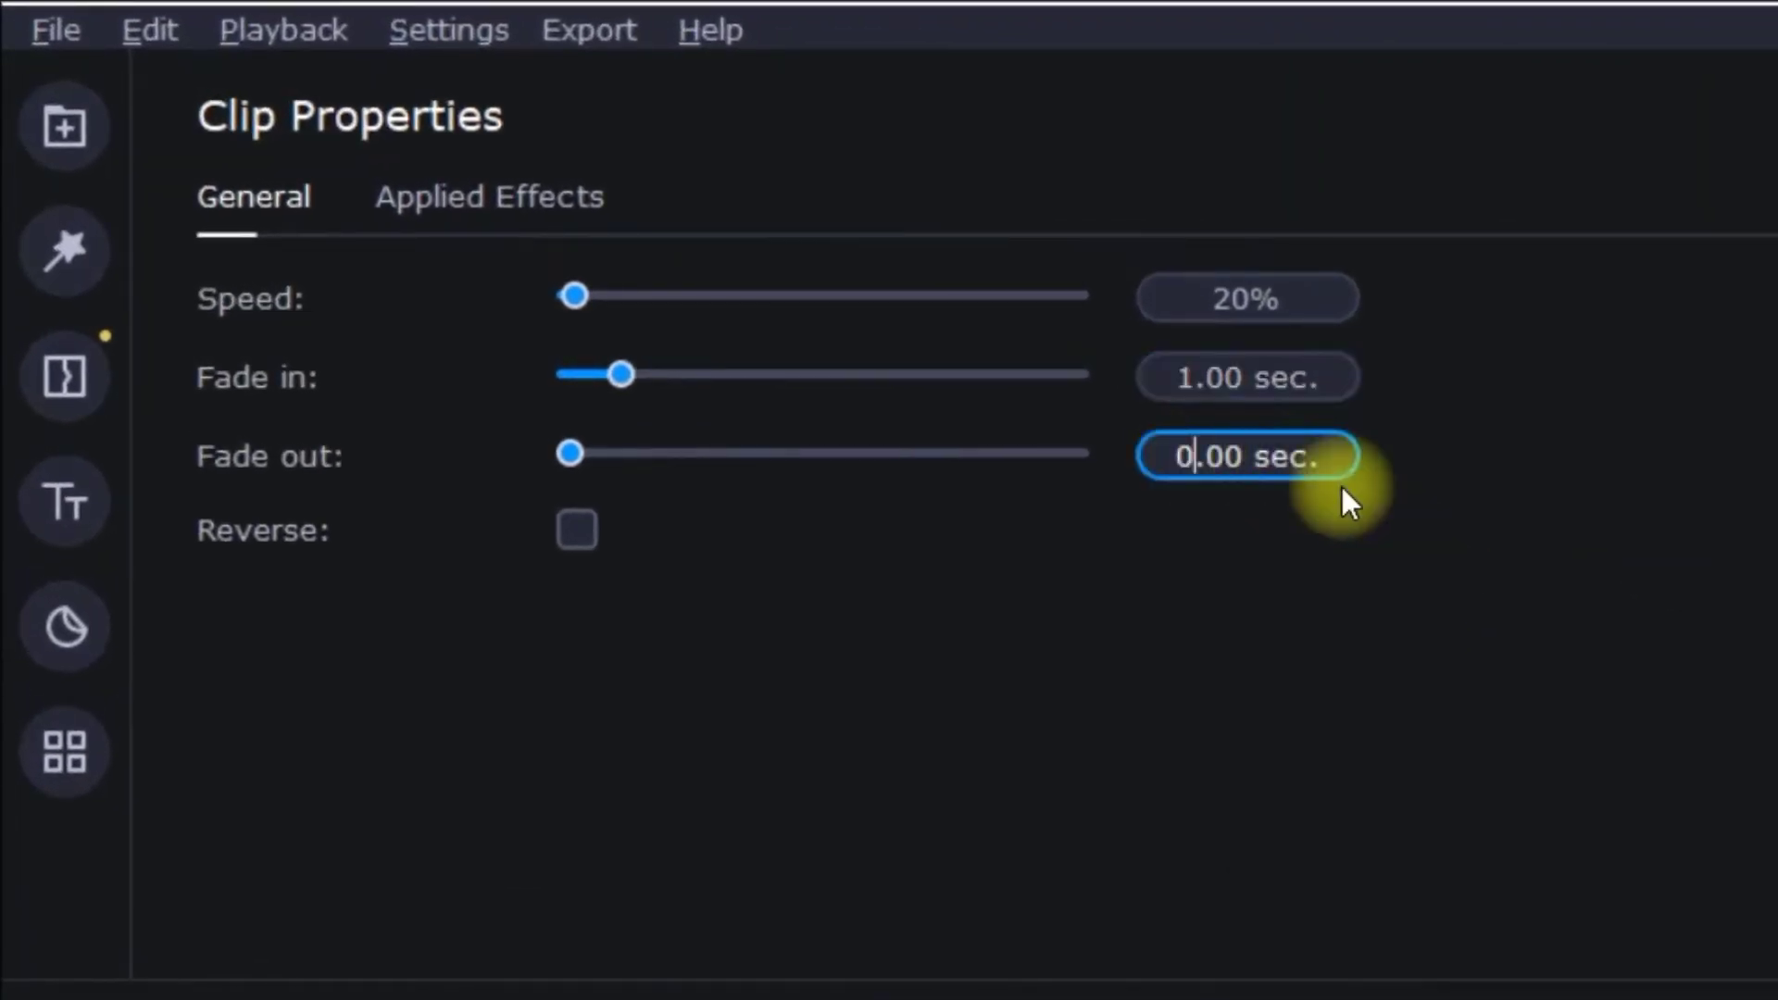
{"action": "key", "text": "BackSpace"}
{"action": "type", "text": "1"}
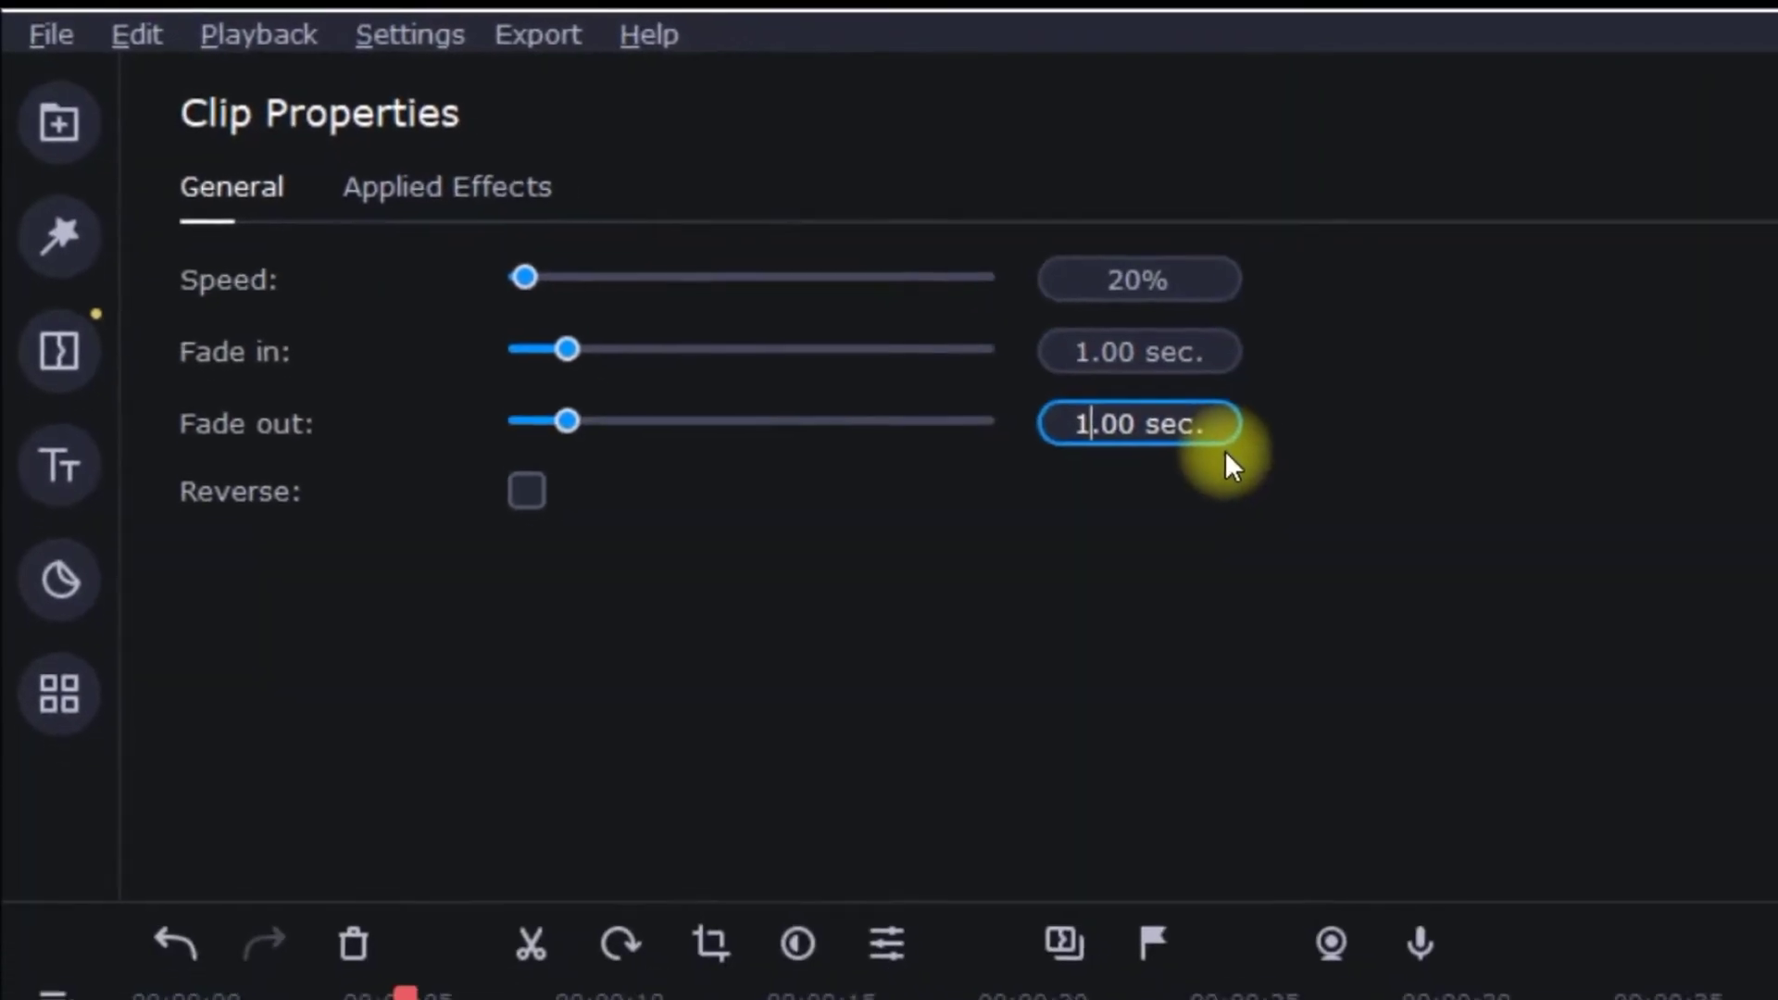
Preview the fades from the start, then undo the speed and fade changes
{"action": "left_click_drag", "start_coordinate": [288, 809], "coordinate": [76, 585]}
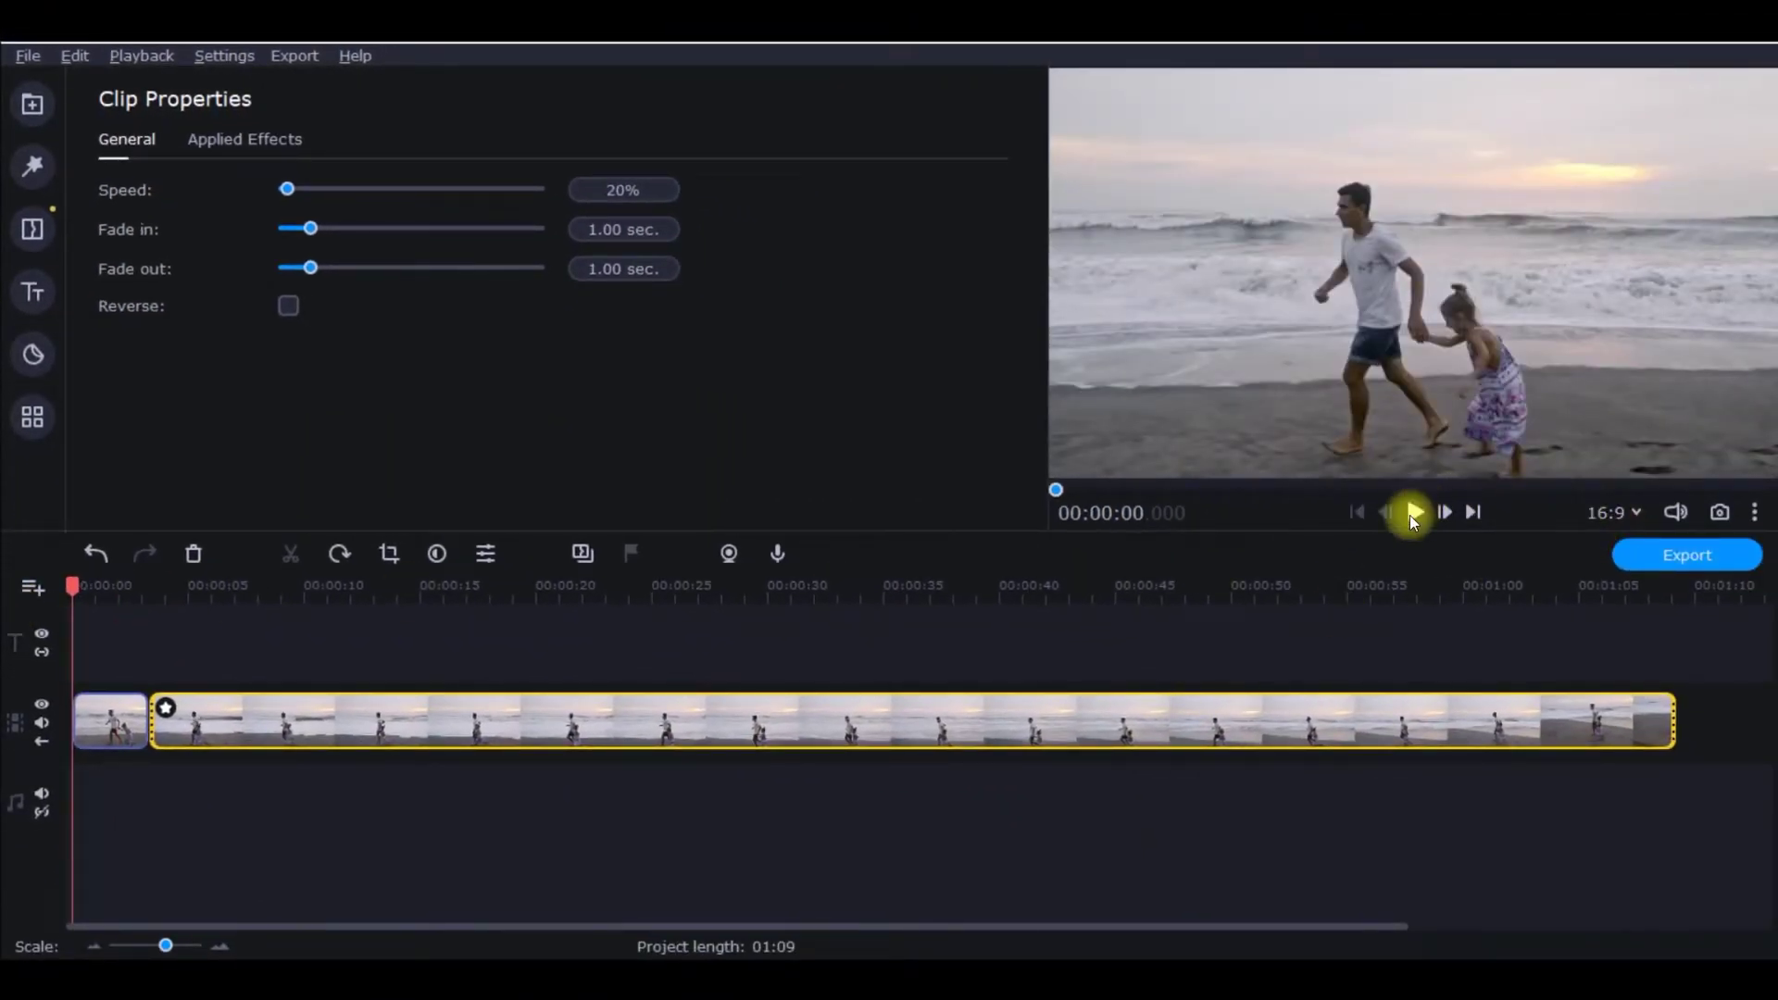
{"action": "left_click", "coordinate": [1409, 516]}
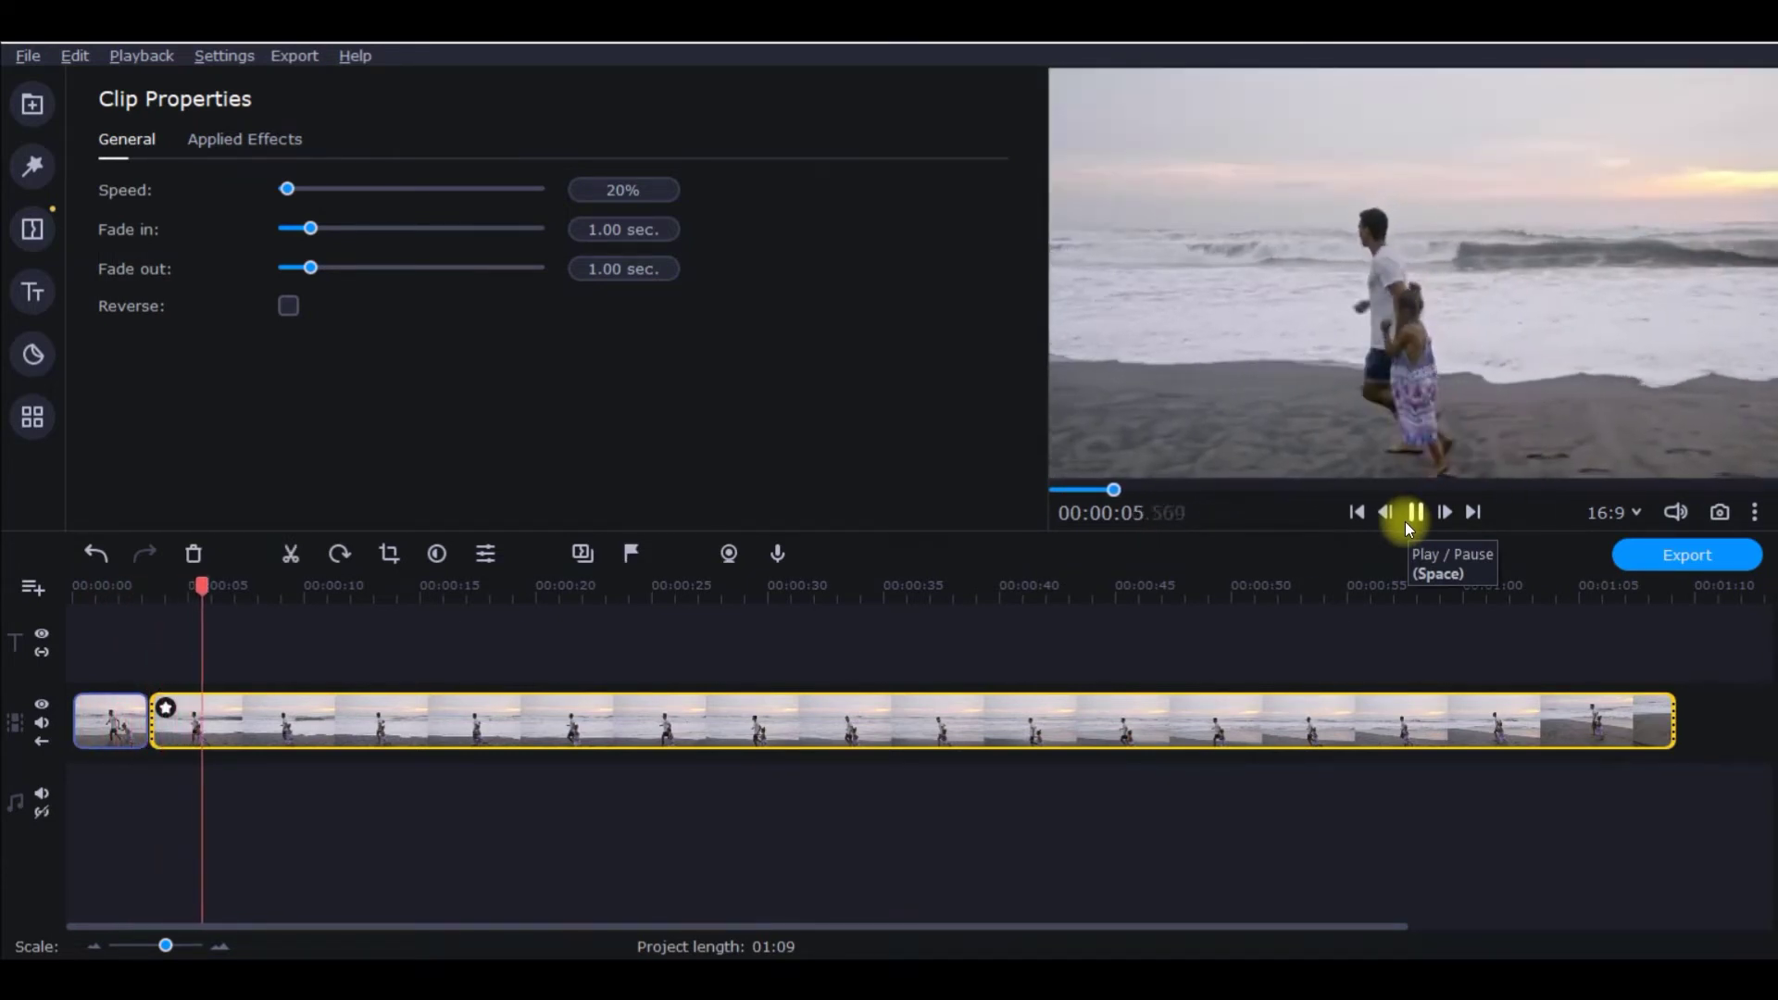
{"action": "left_click", "coordinate": [1418, 509]}
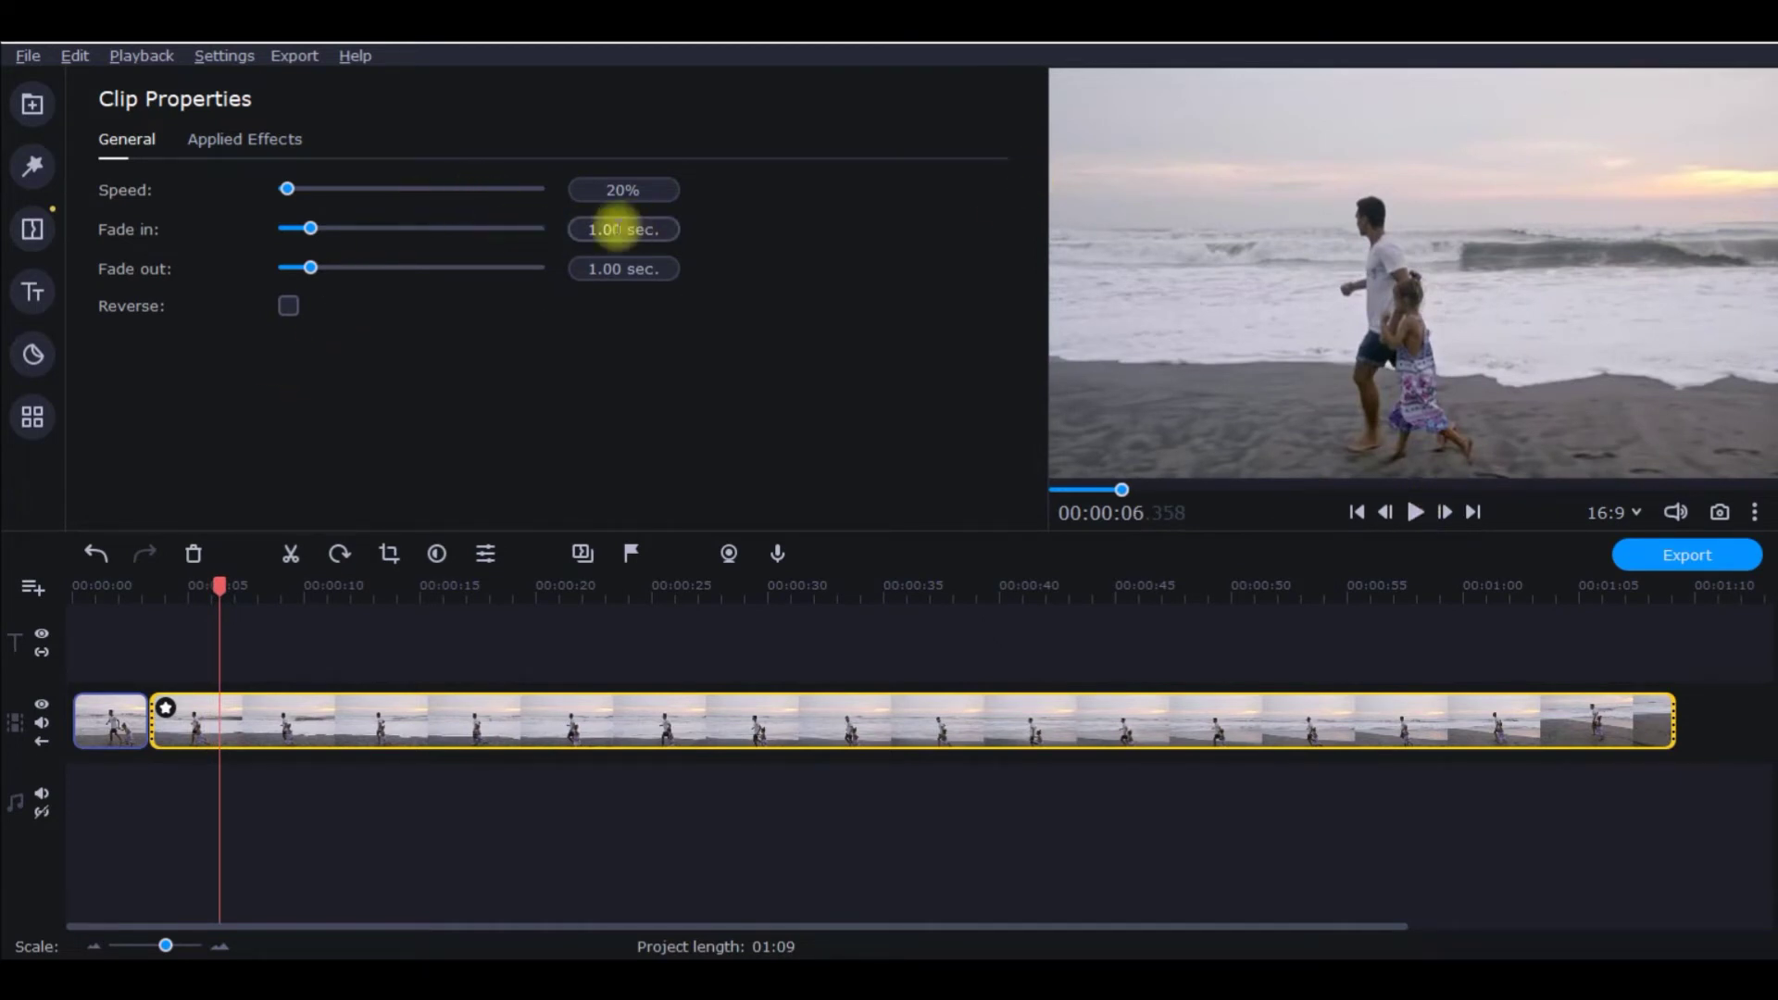
{"action": "left_click", "coordinate": [618, 232]}
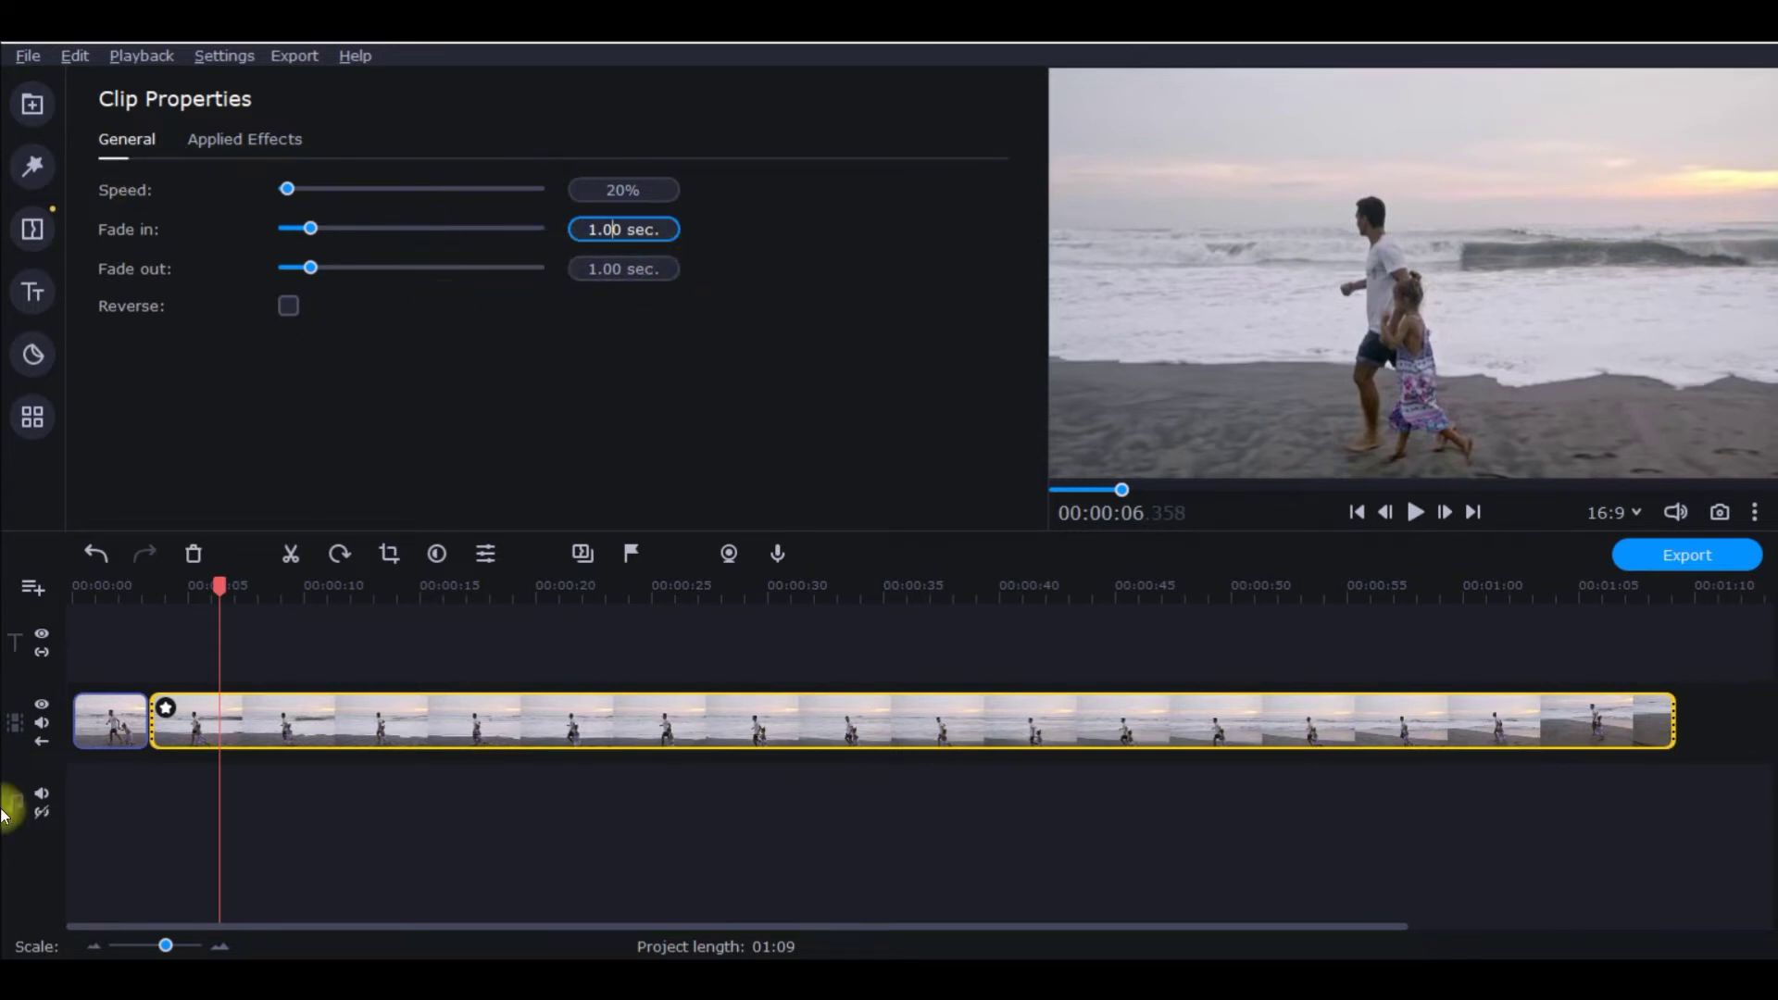
{"action": "left_click", "coordinate": [92, 549]}
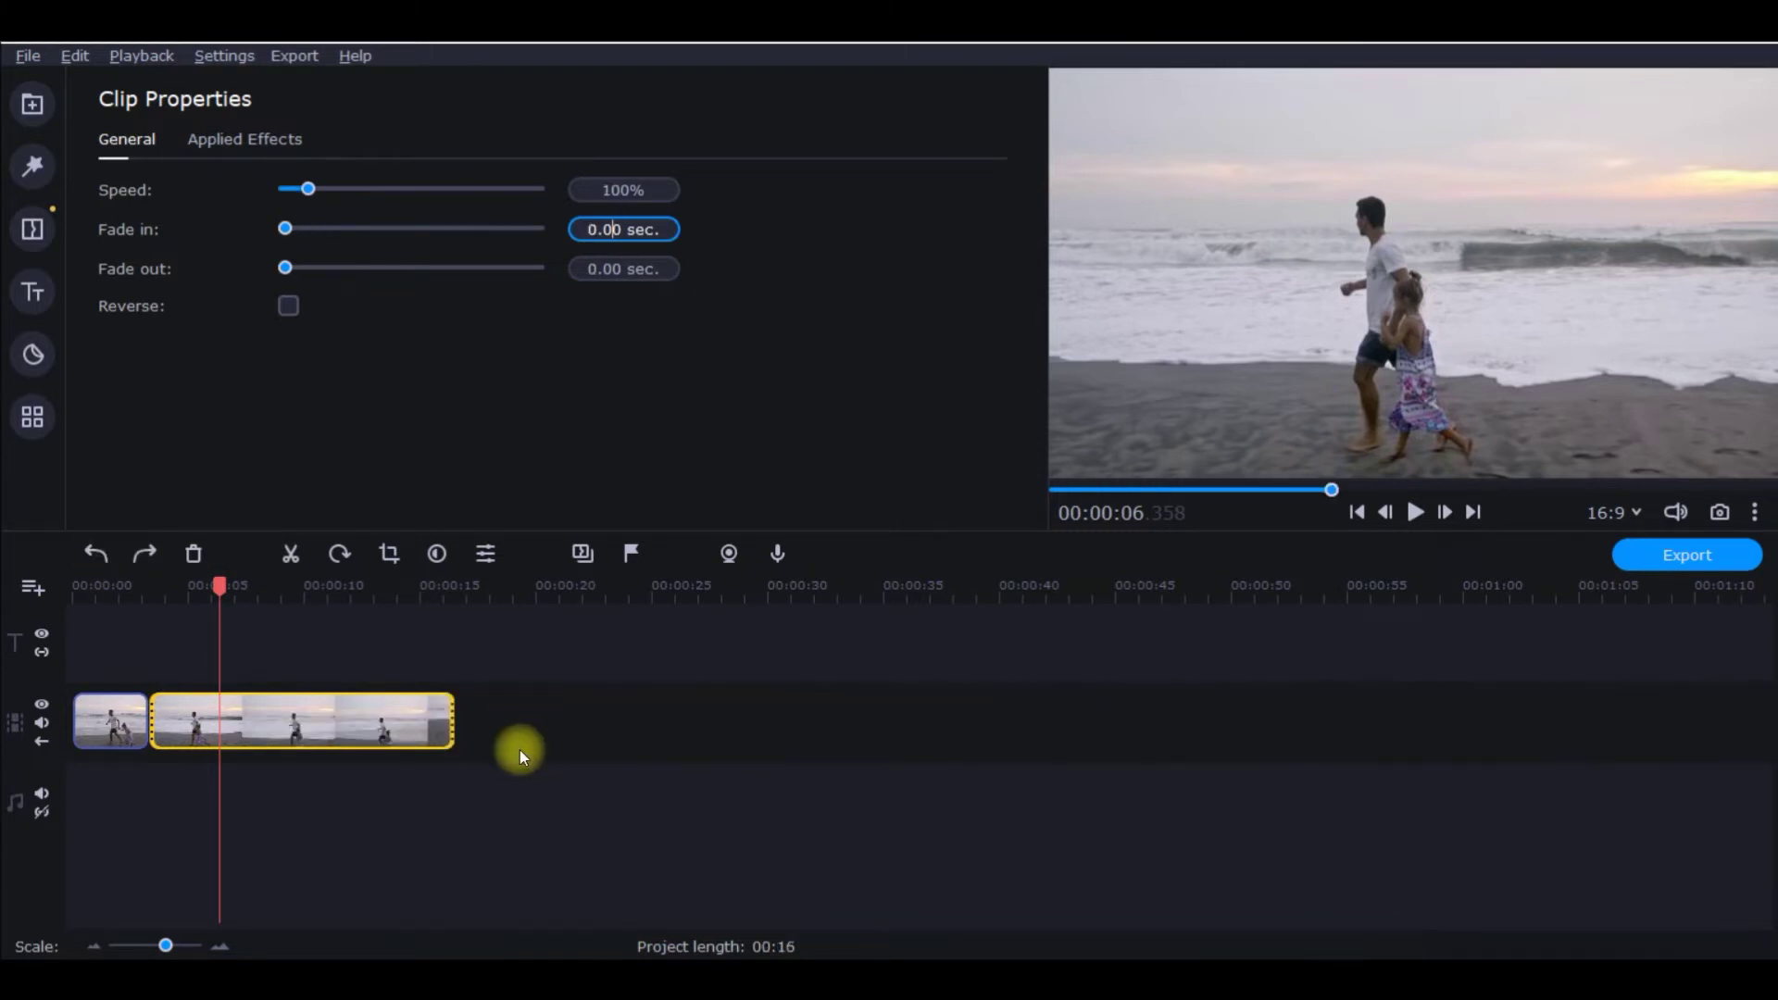
Apply the Slow Motion tool at 20% to the second beach clip and preview it
{"action": "left_click_drag", "start_coordinate": [218, 585], "coordinate": [8, 655]}
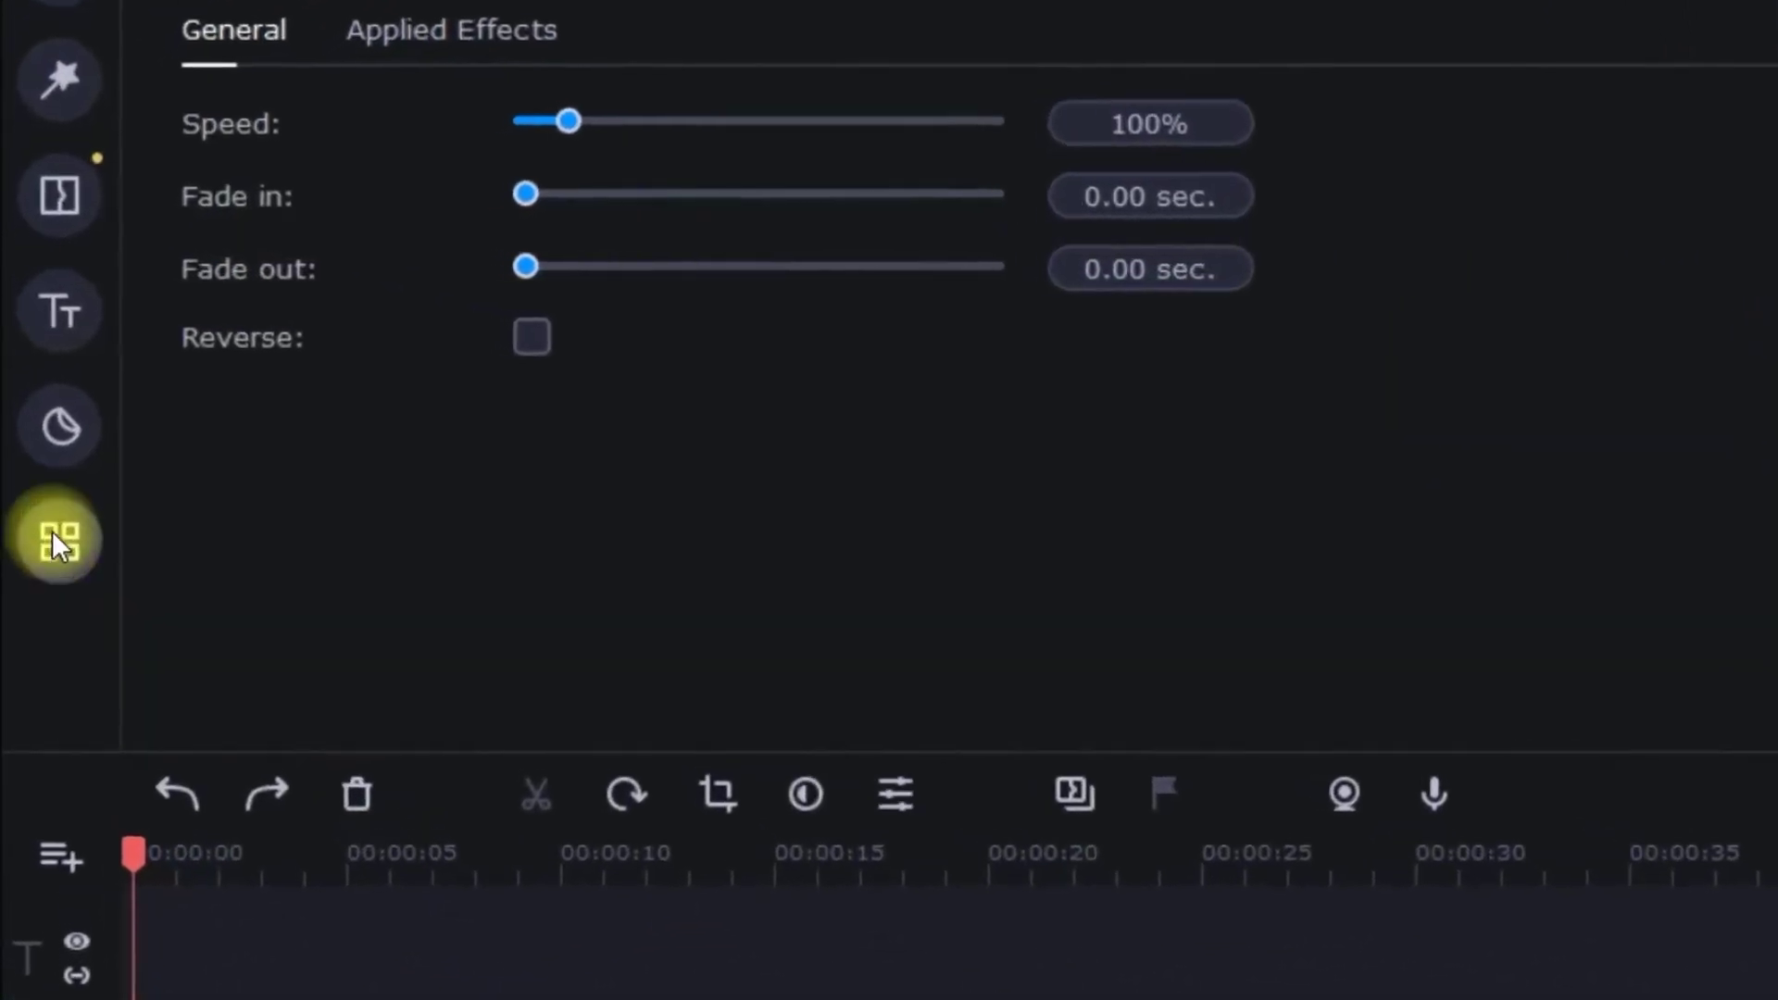
{"action": "left_click", "coordinate": [52, 531]}
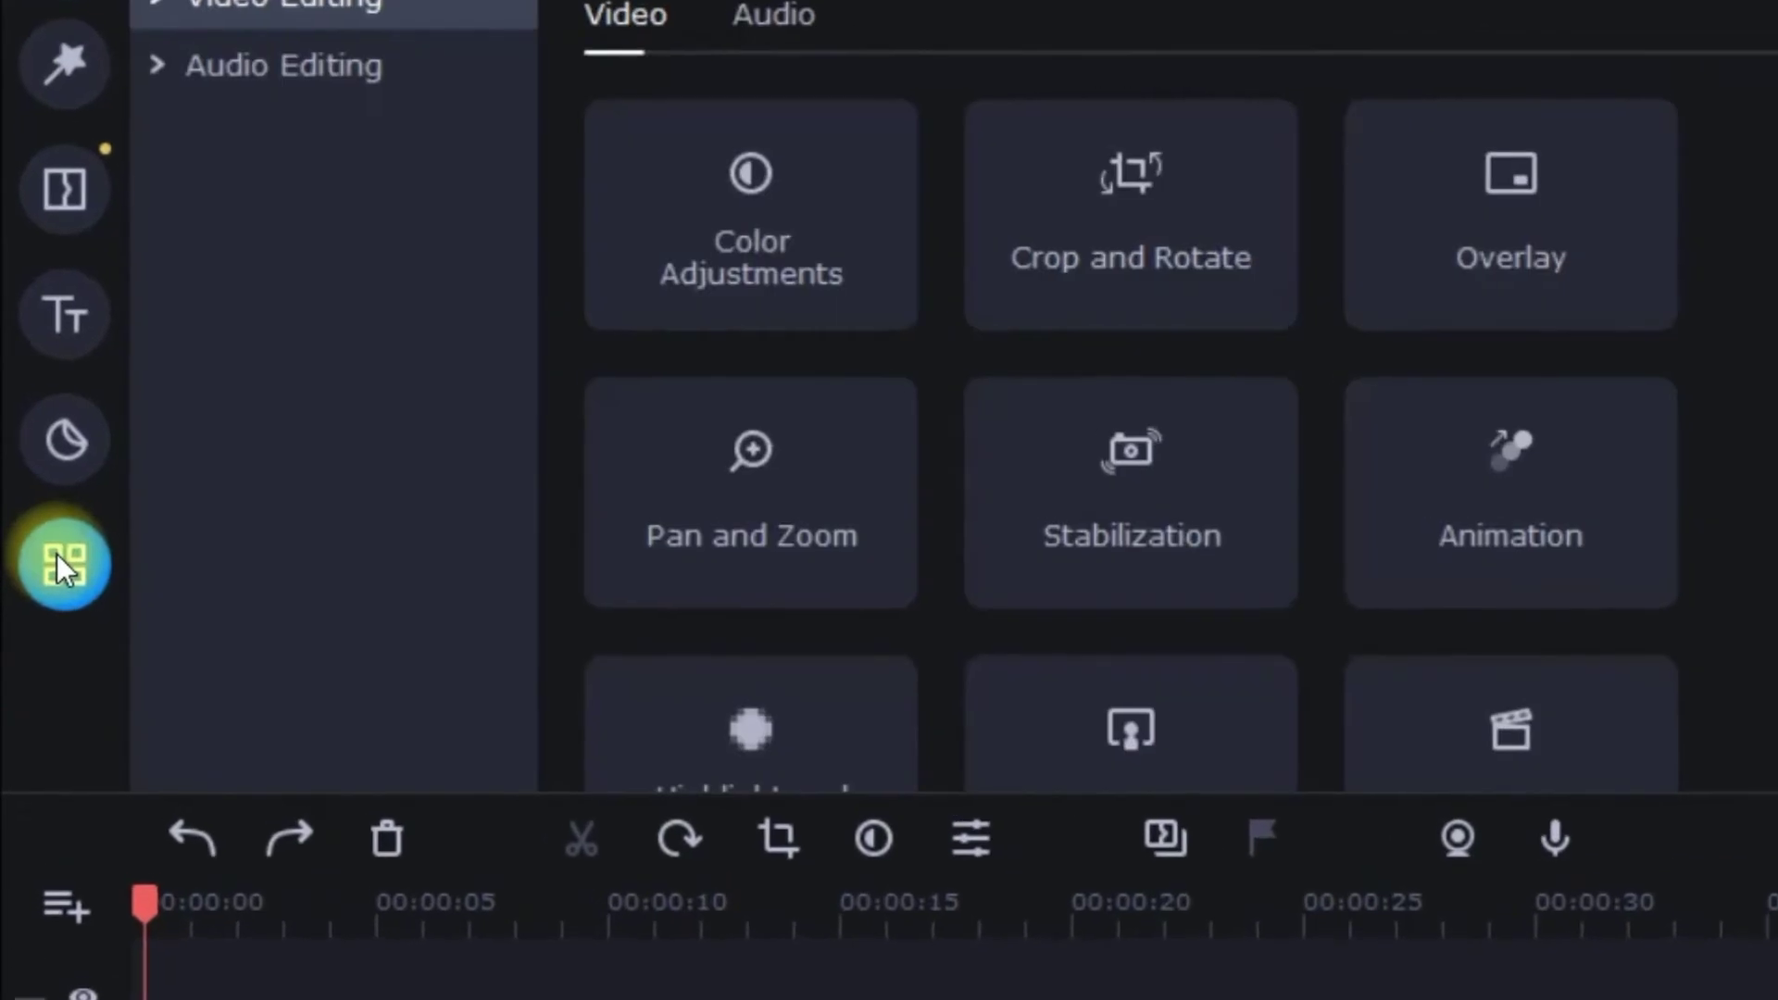
{"action": "scroll", "coordinate": [1278, 522], "scroll_direction": "down", "scroll_amount": 3}
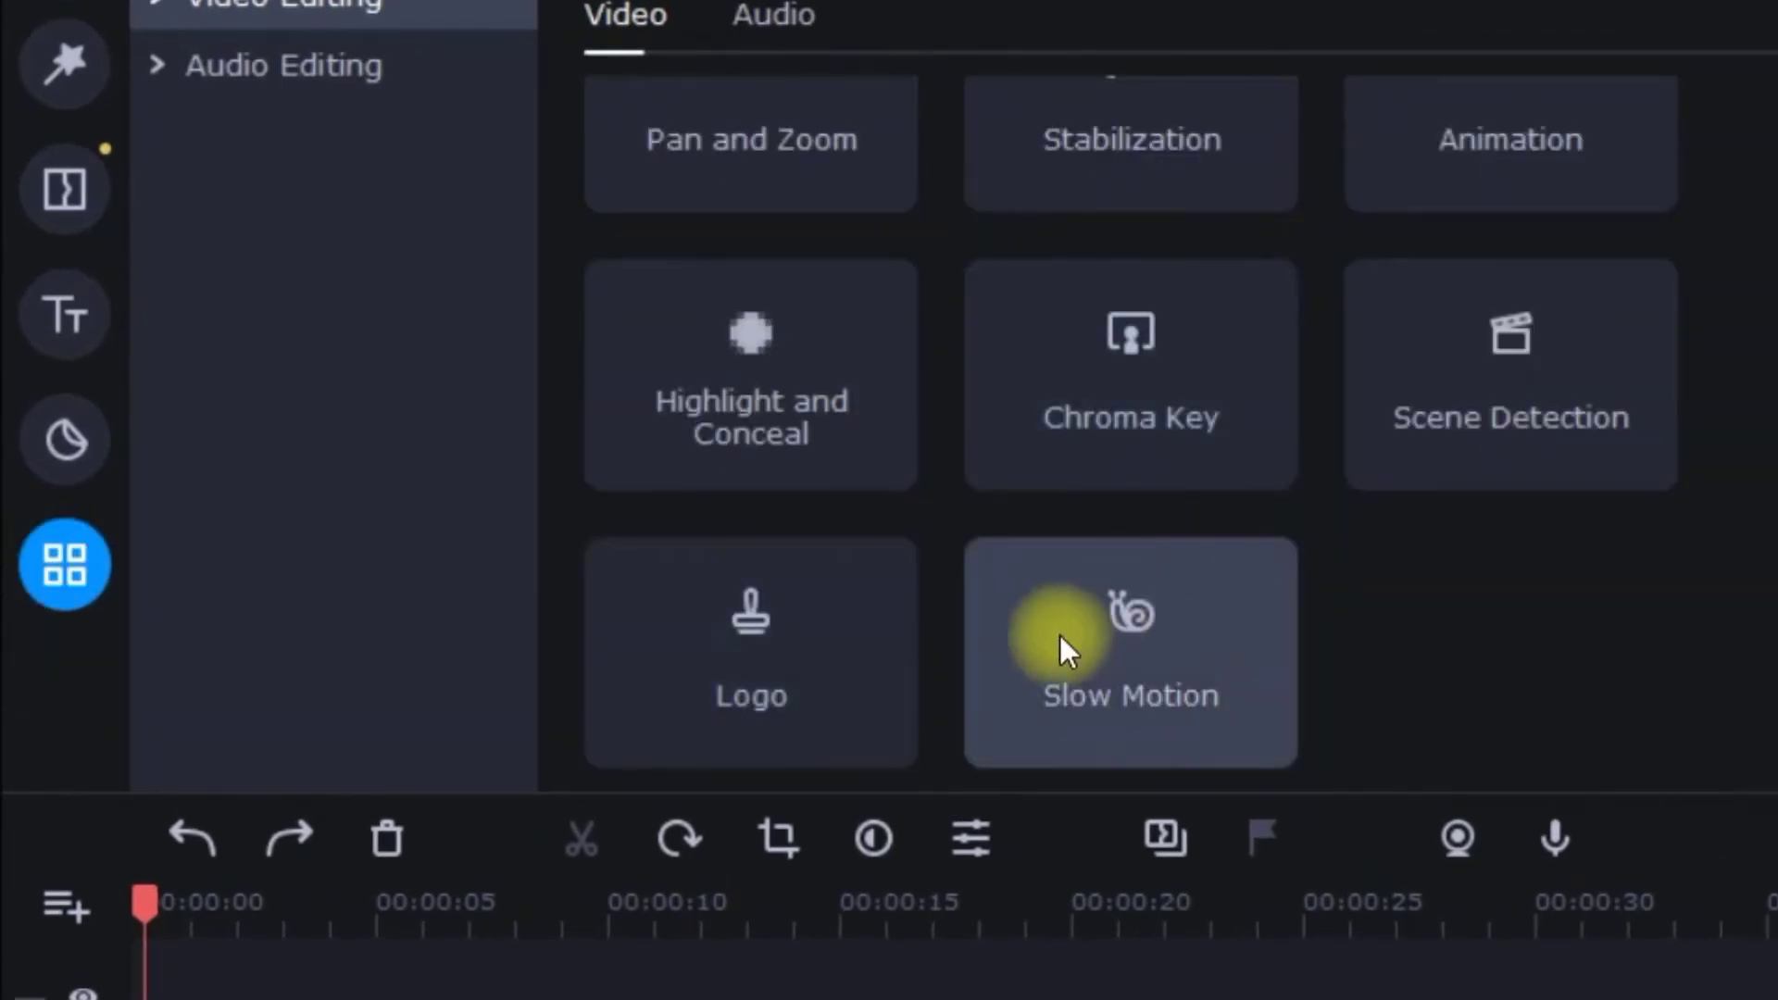
{"action": "left_click", "coordinate": [1061, 634]}
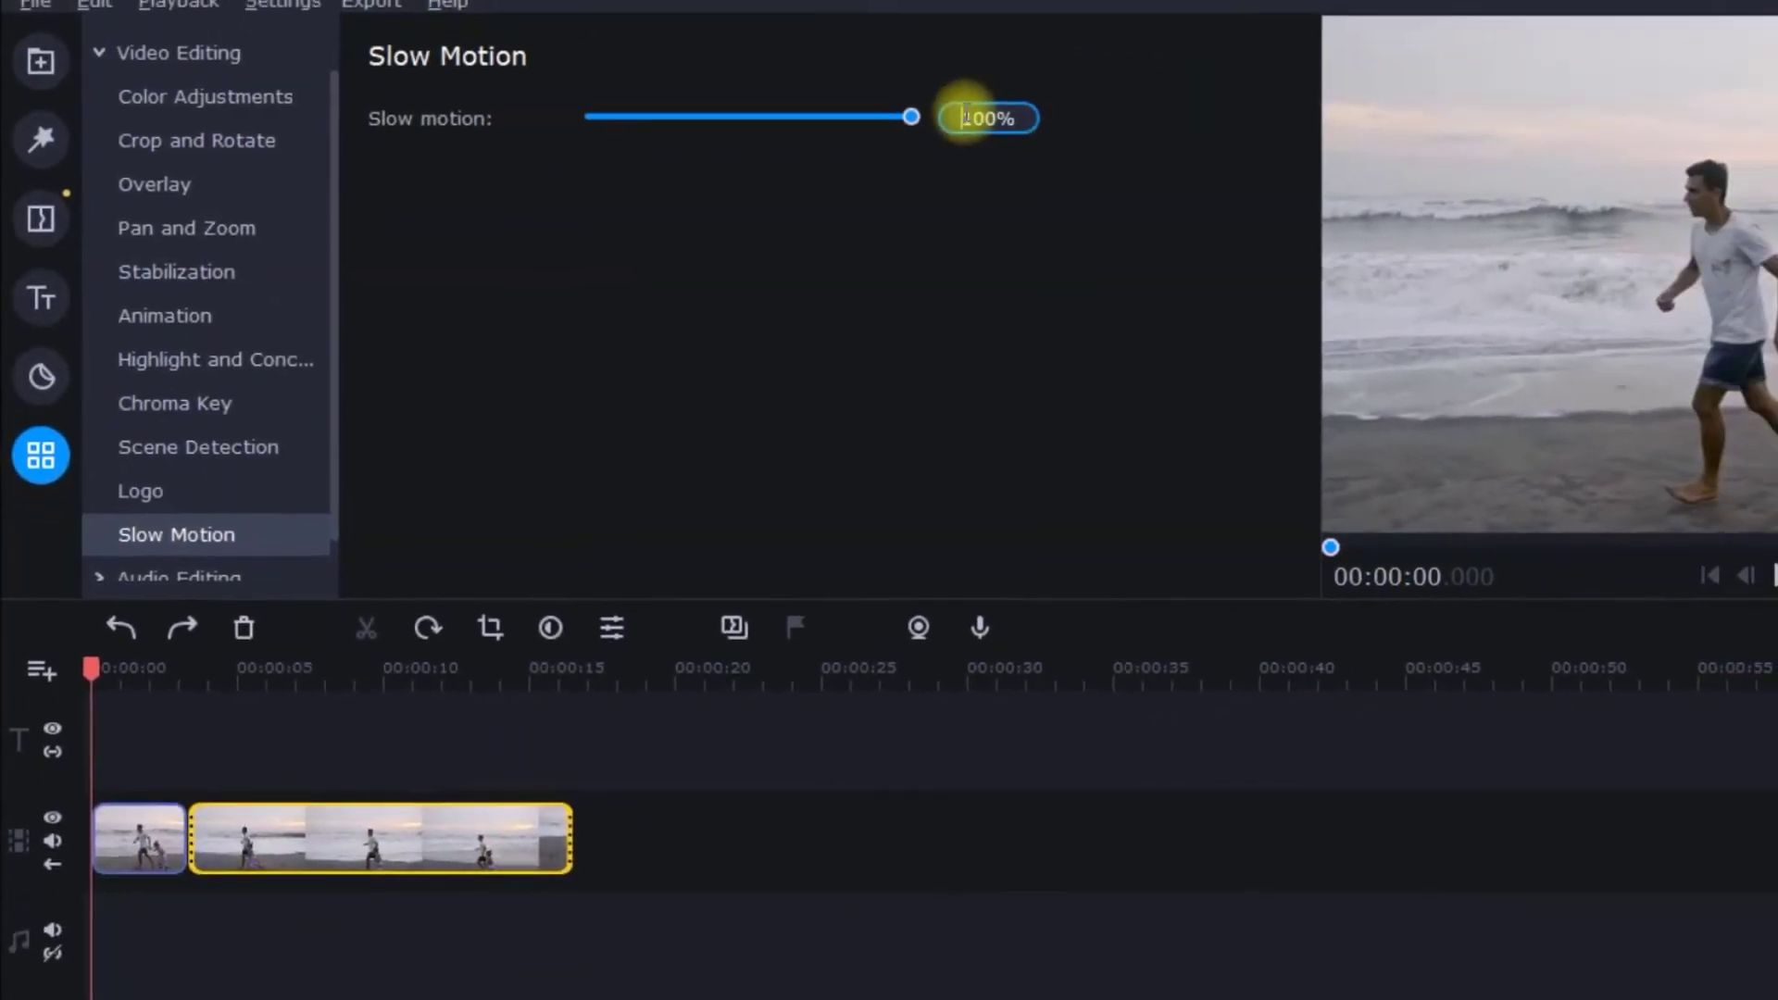
{"action": "double_click", "coordinate": [976, 115]}
{"action": "type", "text": "20"}
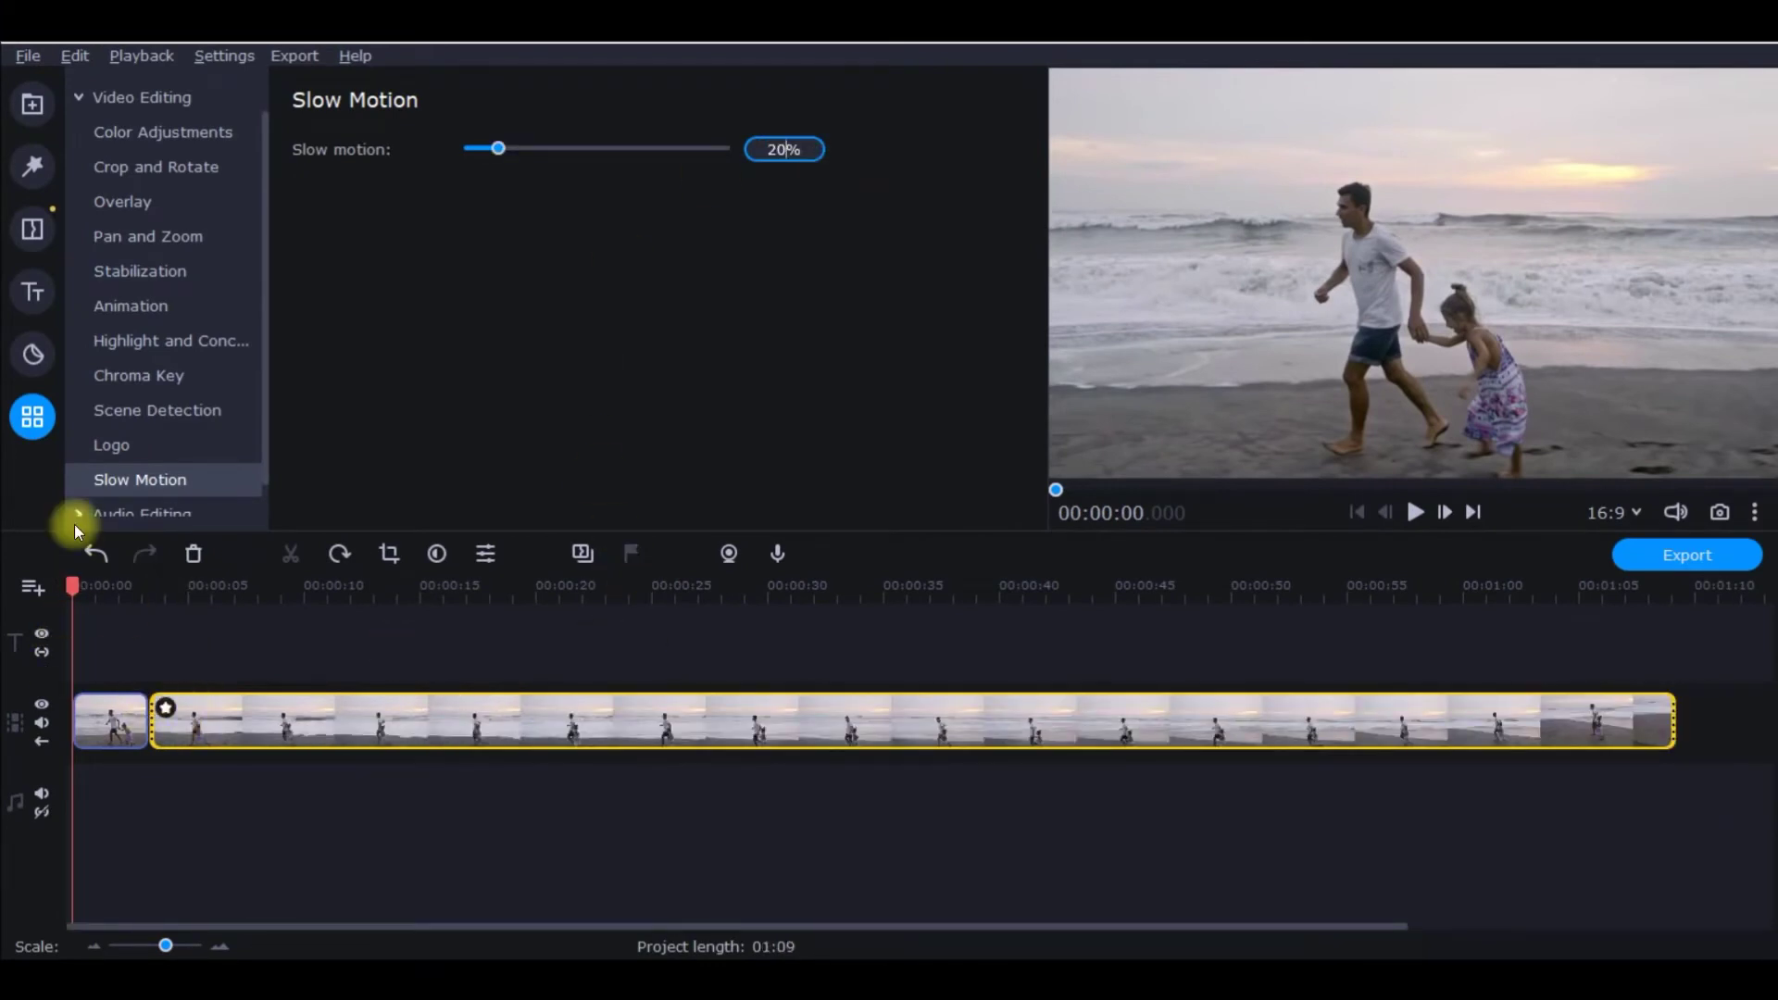
{"action": "left_click_drag", "start_coordinate": [75, 579], "coordinate": [119, 579]}
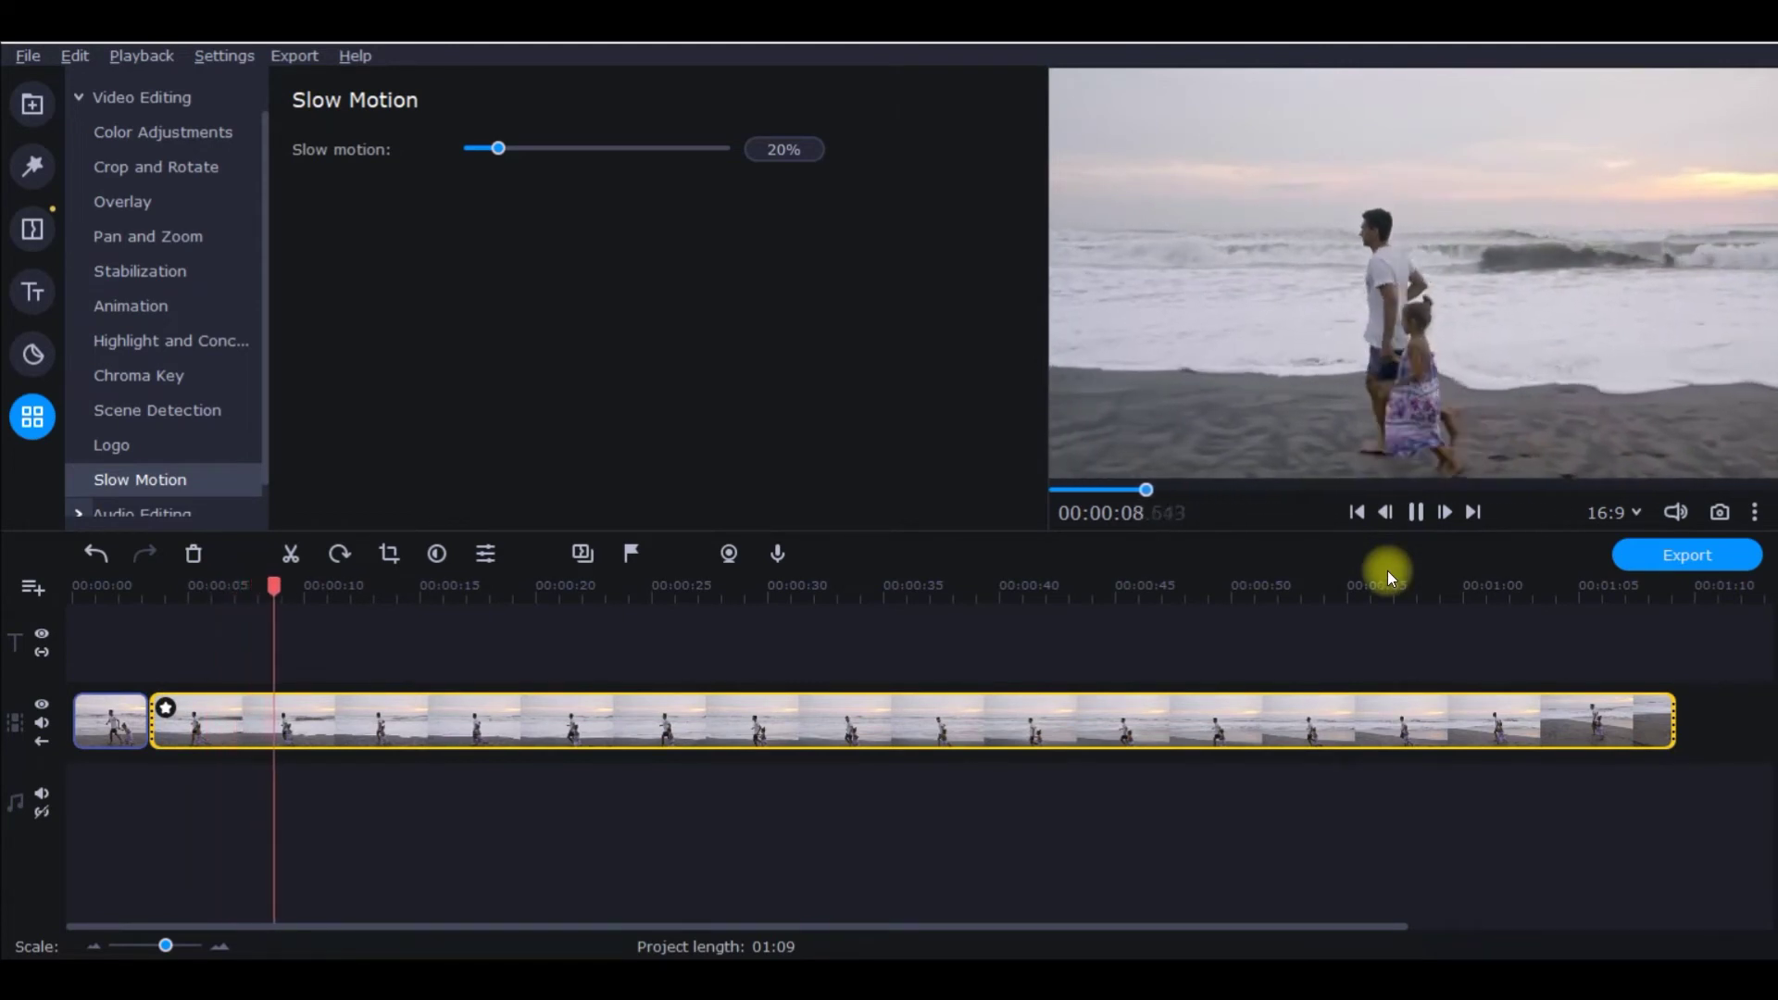
{"action": "left_click", "coordinate": [1420, 505]}
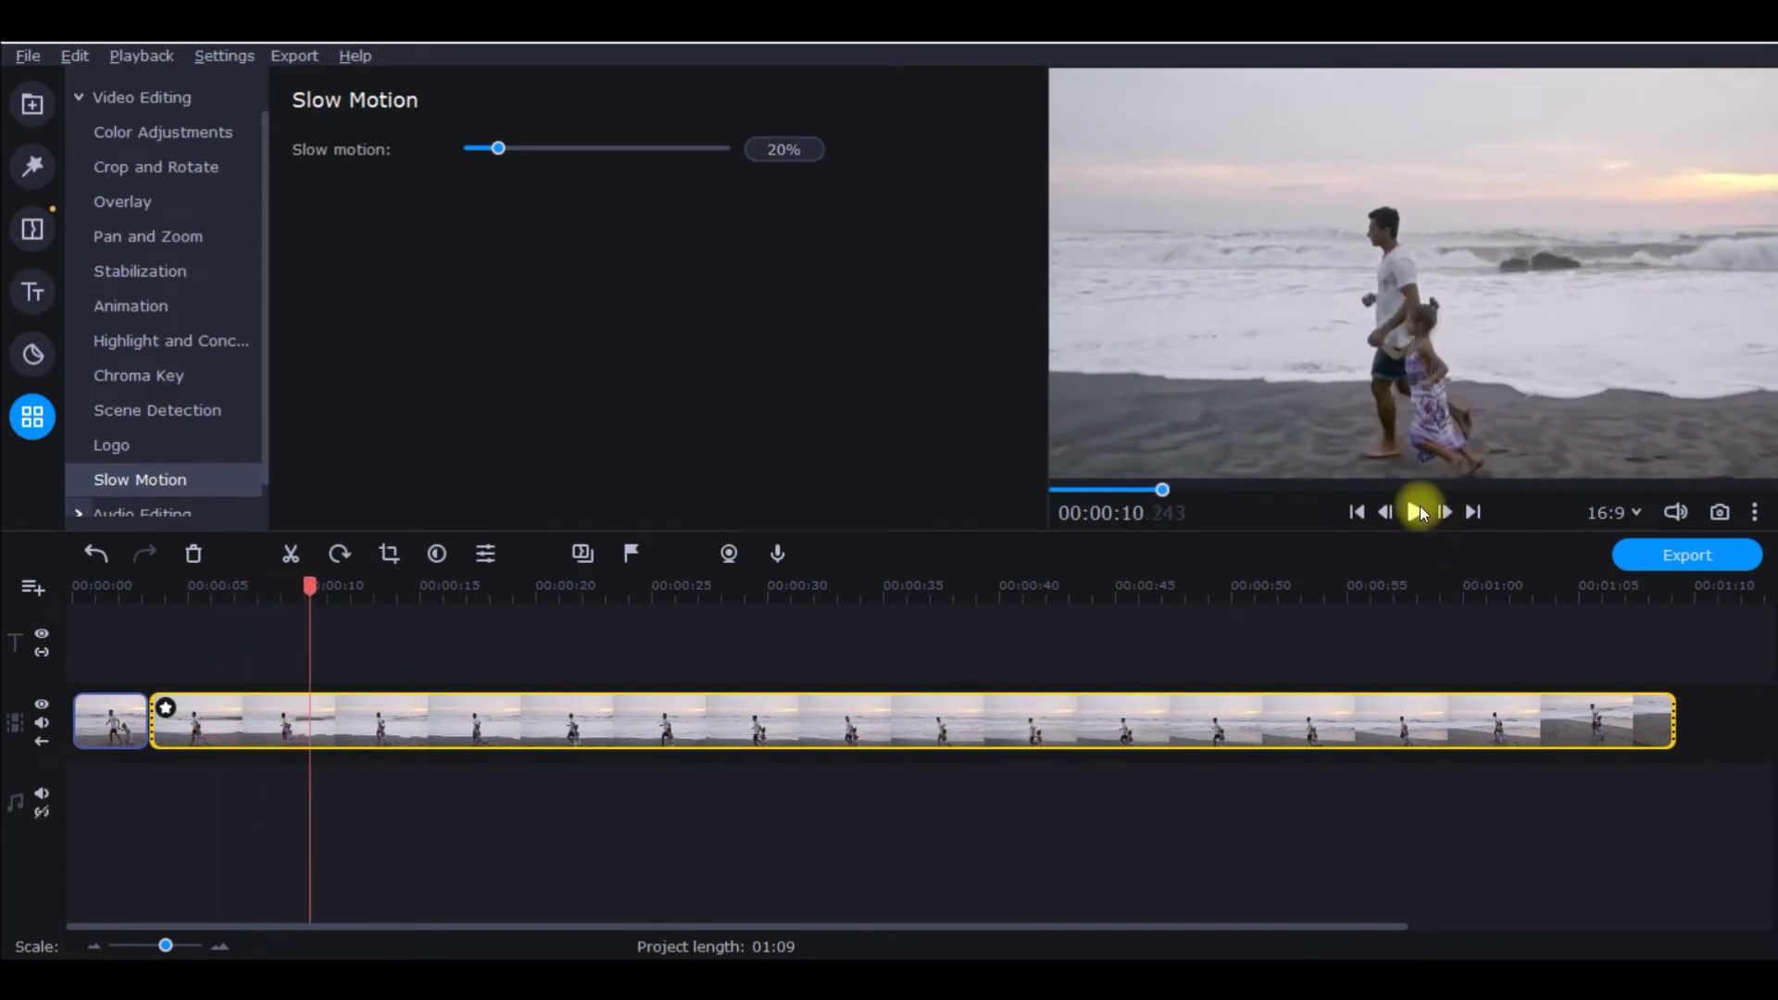